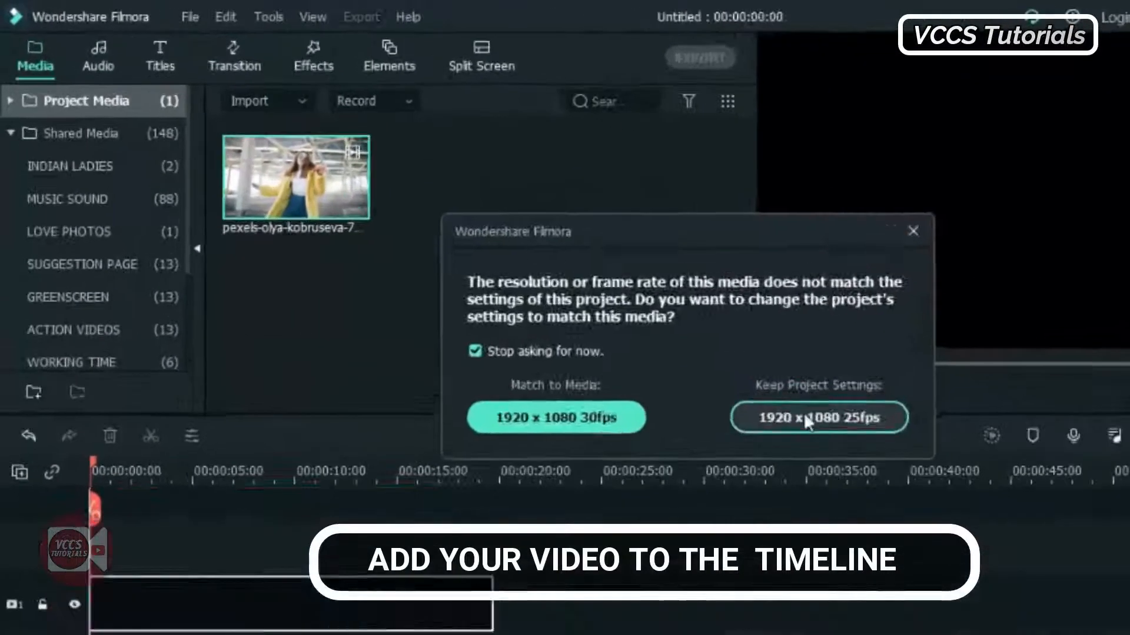
Step: Keep the project settings at 1920 x 1080 25fps for the added video and fit its clip to the timeline width
{"action": "left_click", "coordinate": [661, 334]}
{"action": "left_click", "coordinate": [702, 321]}
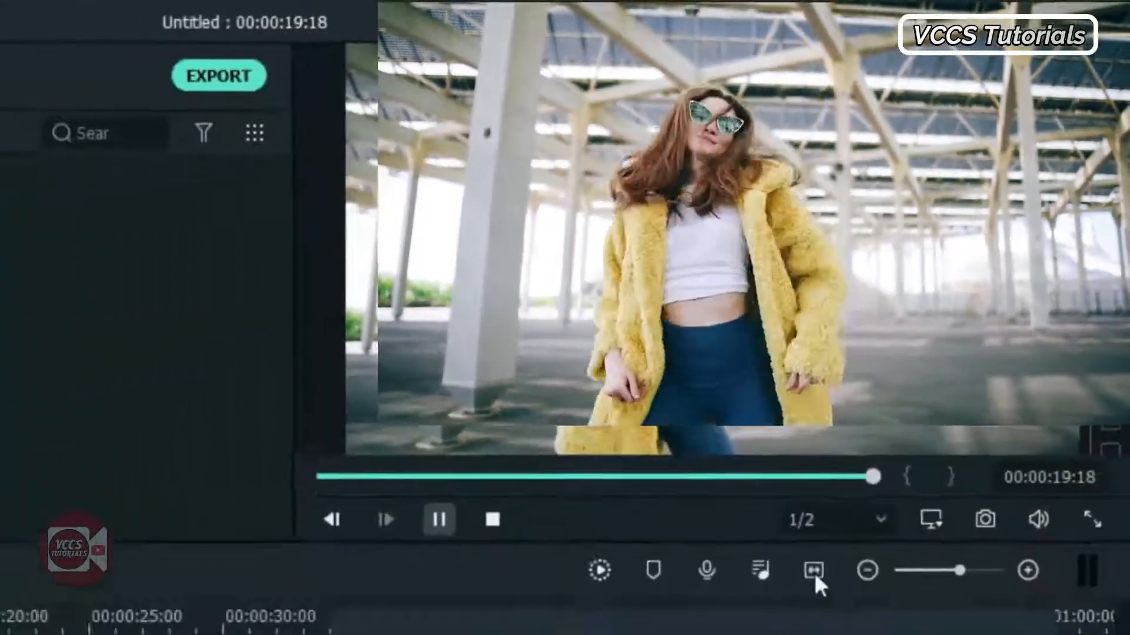
{"action": "left_click", "coordinate": [905, 412]}
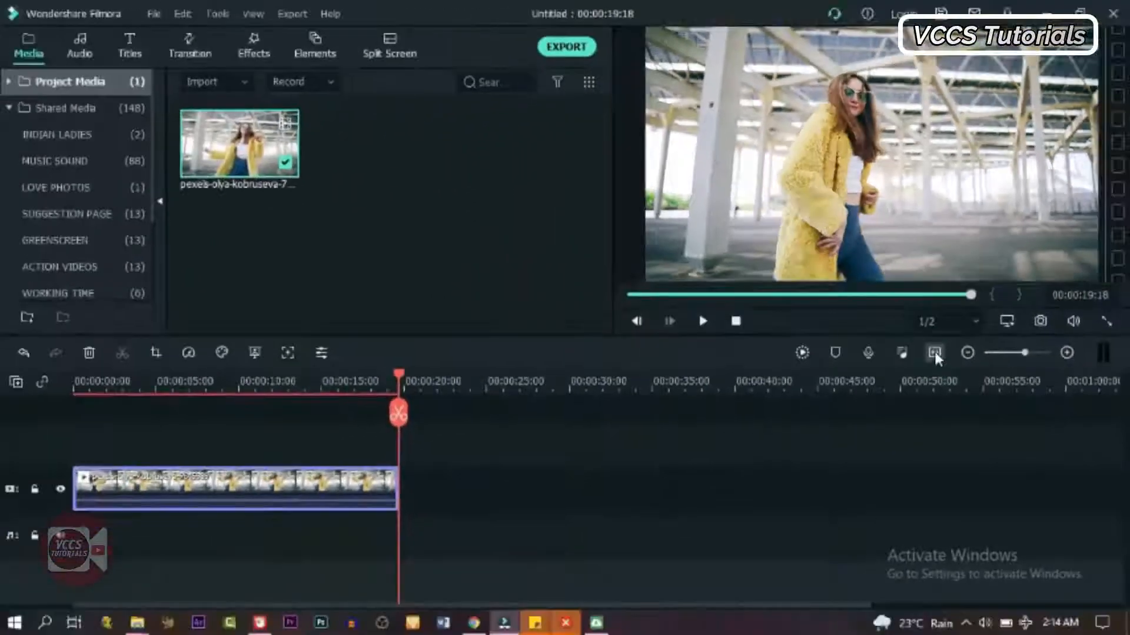
Step: Play the clip from its beginning to look for the first pose to capture
{"action": "left_click", "coordinate": [509, 383]}
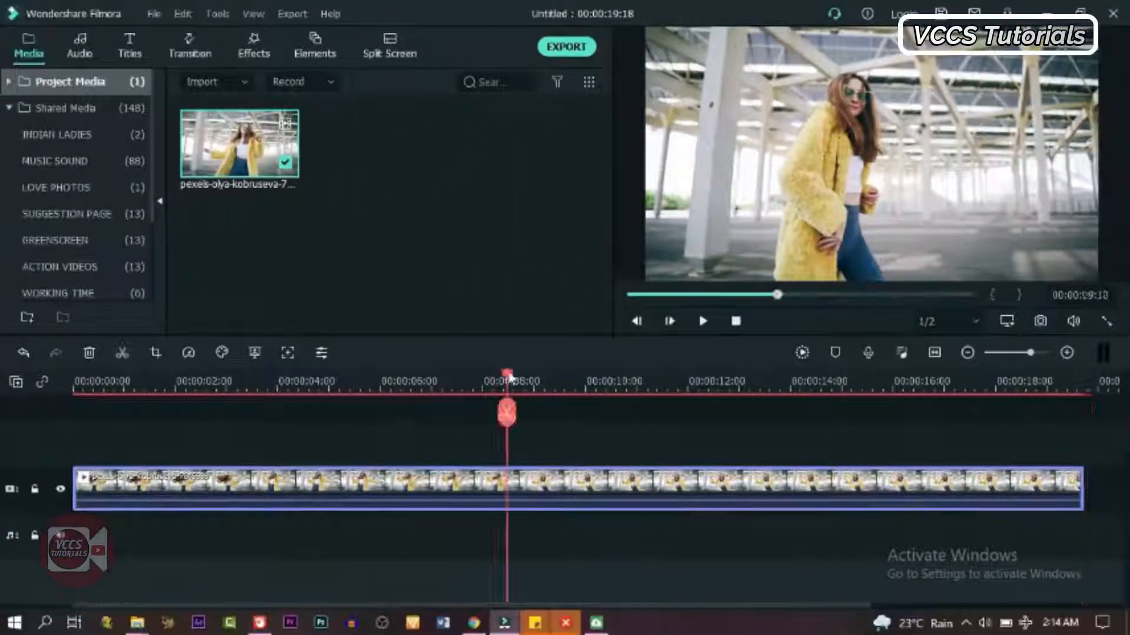
{"action": "left_click_drag", "start_coordinate": [459, 383], "coordinate": [58, 420]}
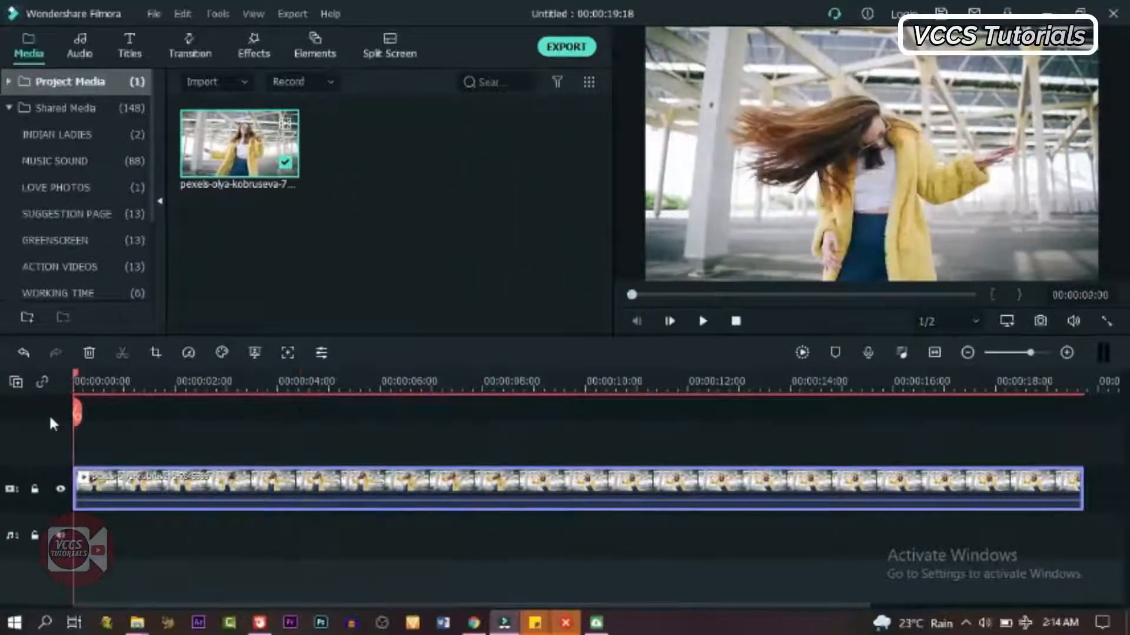
{"action": "key", "text": "space"}
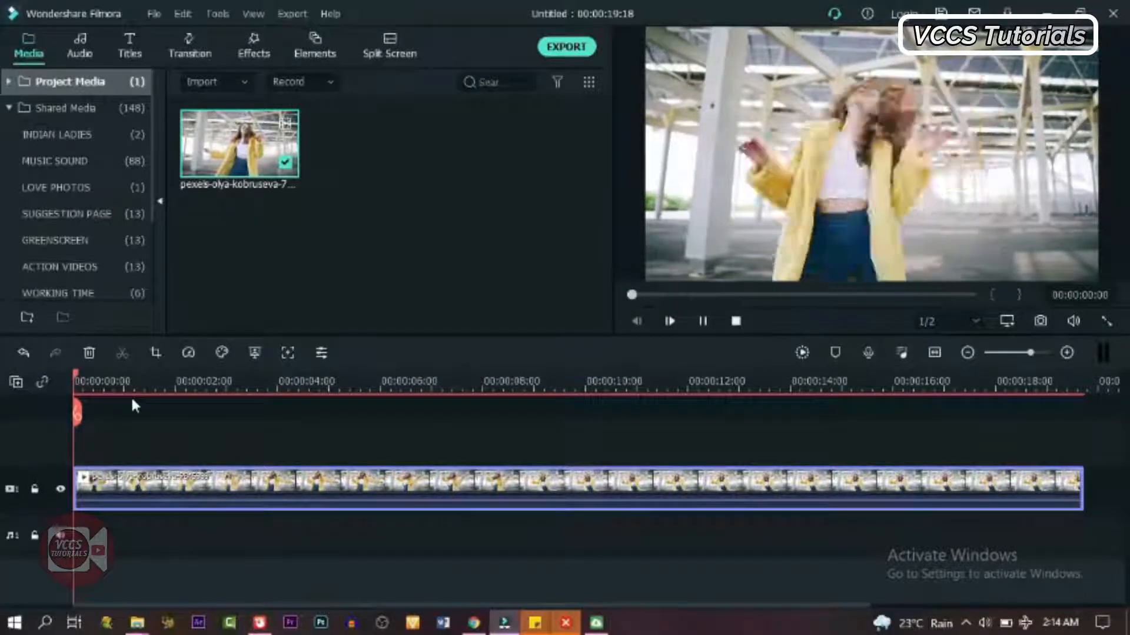
{"action": "key", "text": "space"}
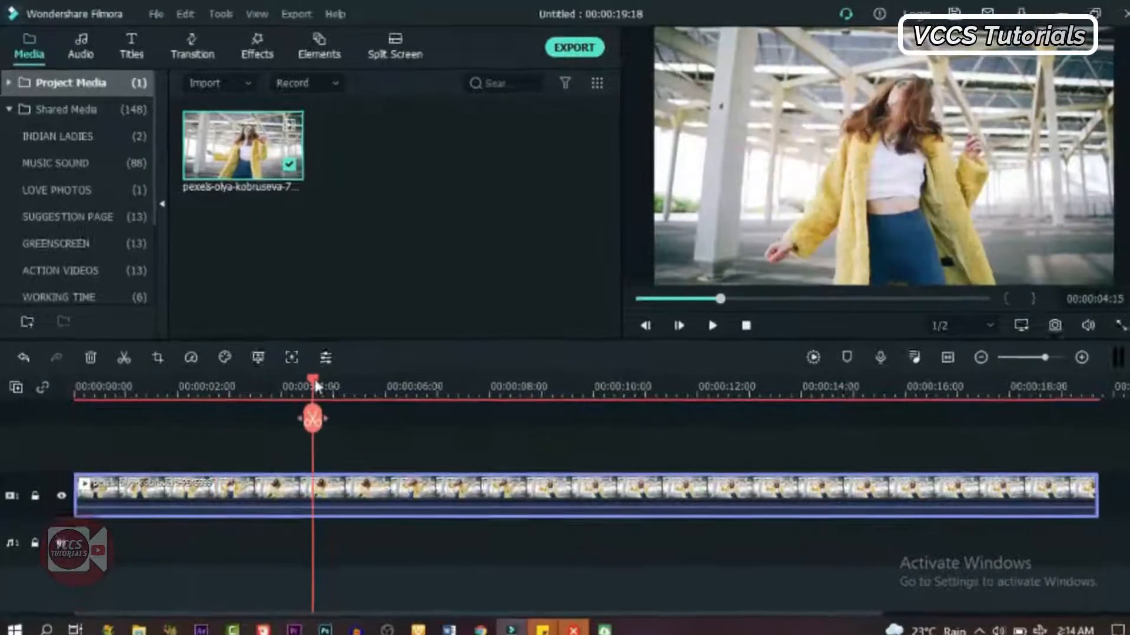
Step: Take a snapshot of the video at 00:00:04:24 and split the clip at that frame
{"action": "left_click_drag", "start_coordinate": [316, 383], "coordinate": [333, 412]}
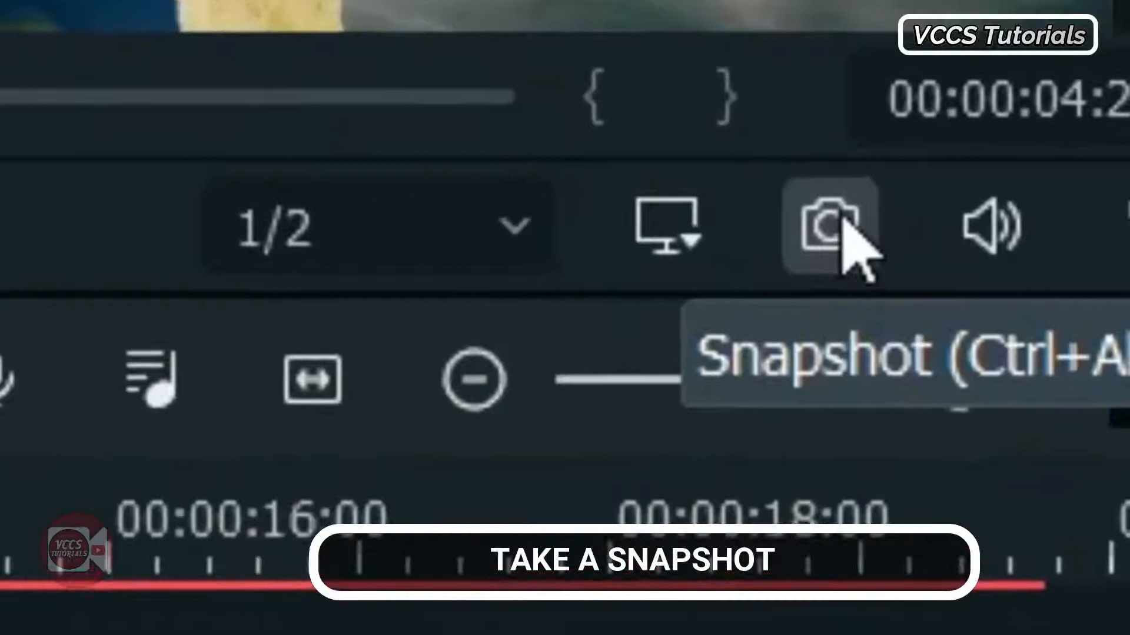
{"action": "left_click", "coordinate": [843, 219]}
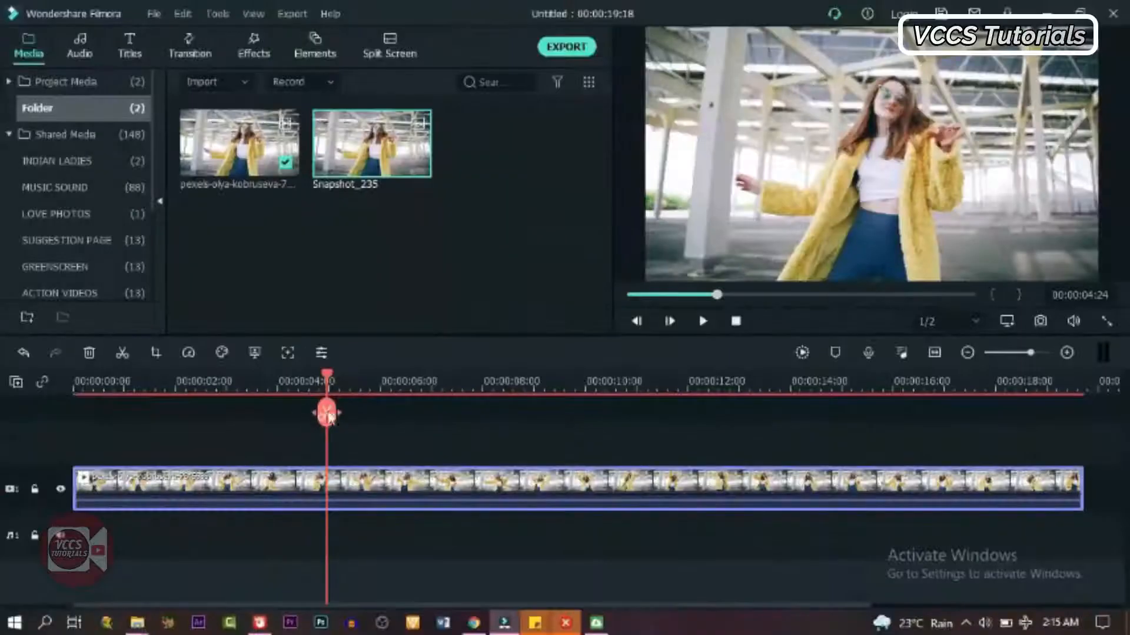
{"action": "left_click", "coordinate": [327, 413]}
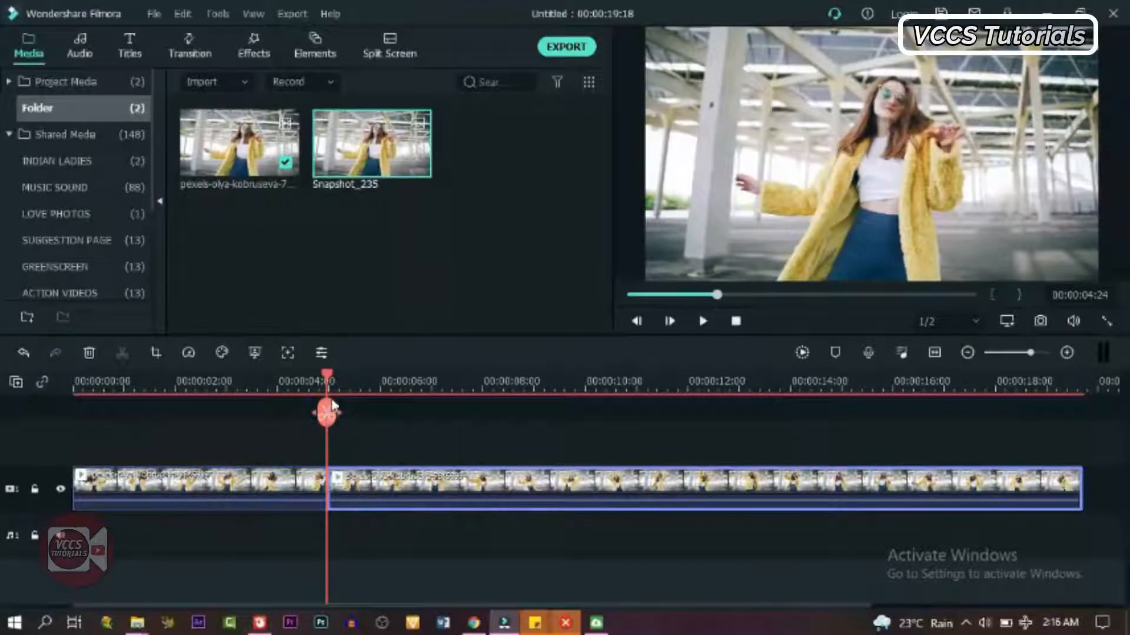
Step: Capture snapshots of the dancer's poses at 00:00:05:11 and 00:00:07:08
{"action": "left_click_drag", "start_coordinate": [332, 381], "coordinate": [359, 383]}
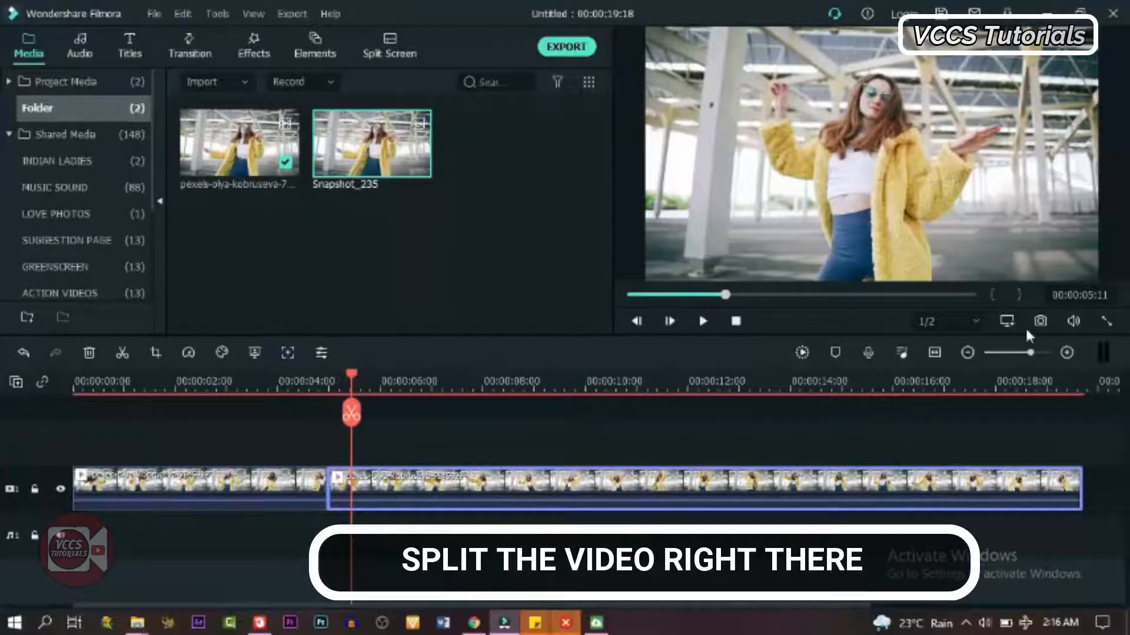
{"action": "left_click", "coordinate": [1040, 320]}
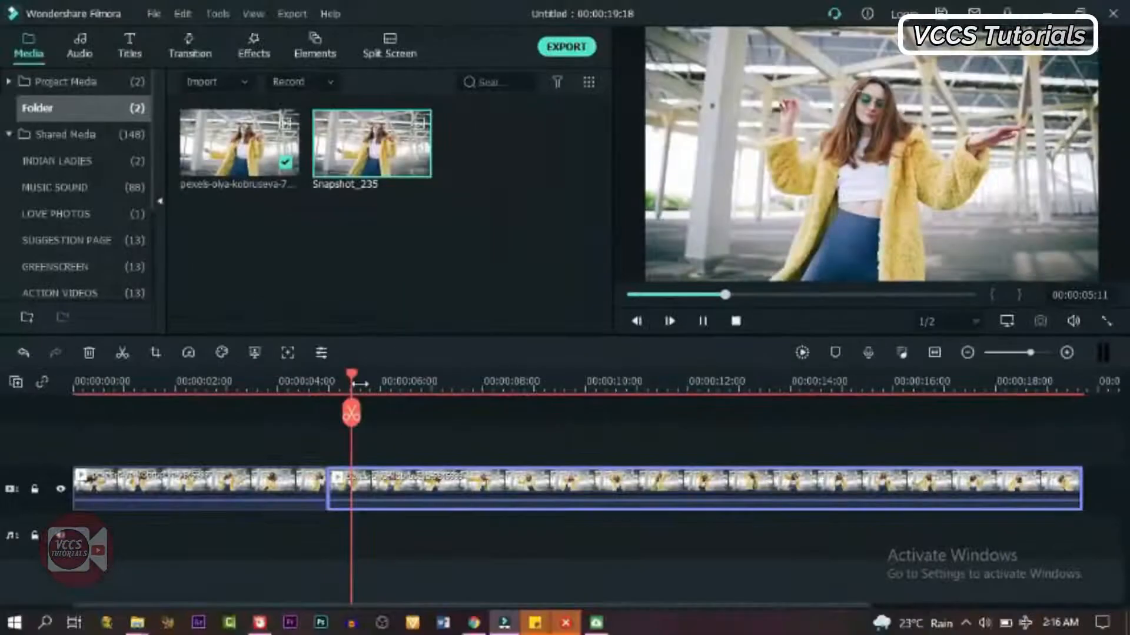
{"action": "left_click_drag", "start_coordinate": [360, 383], "coordinate": [437, 381]}
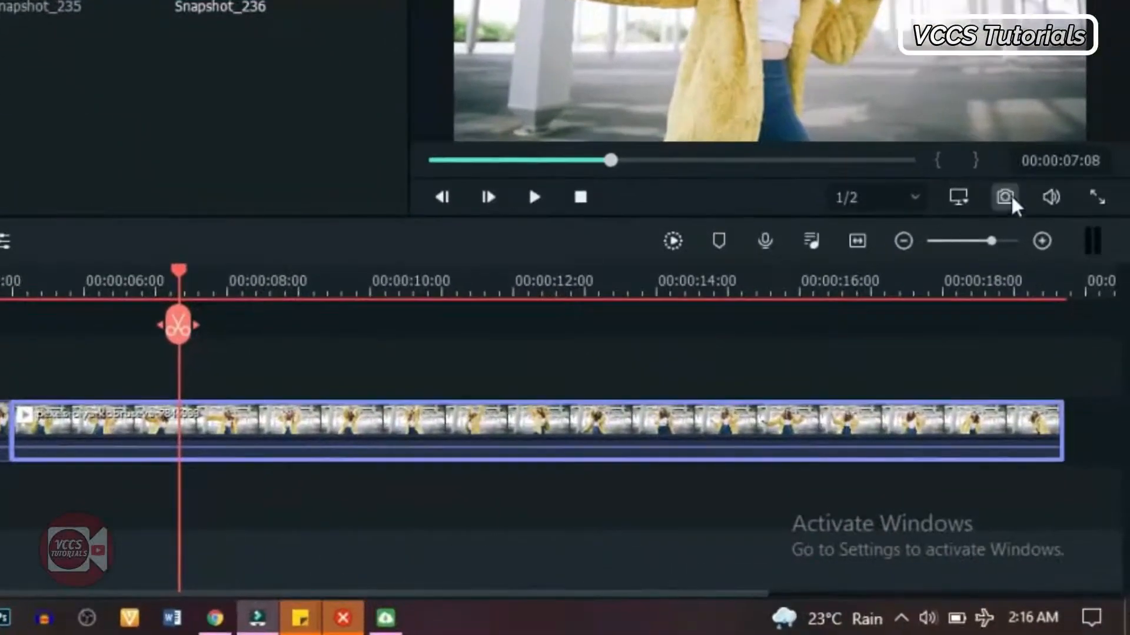
{"action": "left_click", "coordinate": [1007, 198]}
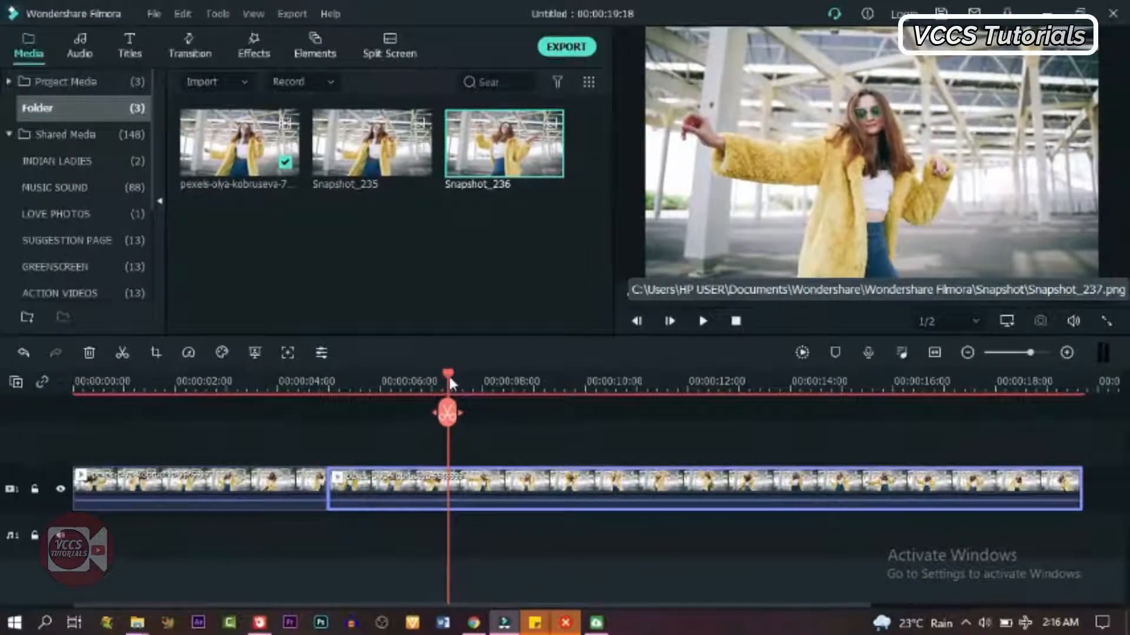
Step: Capture snapshots of the video at 00:00:08:02 and 00:00:08:20
{"action": "left_click_drag", "start_coordinate": [450, 384], "coordinate": [482, 381]}
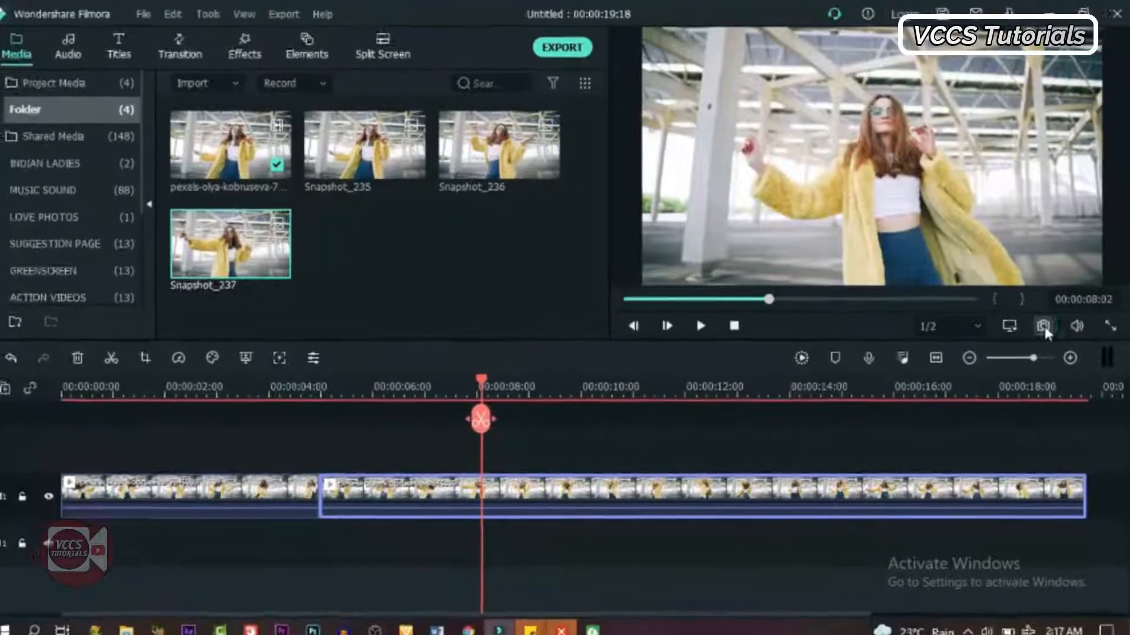
{"action": "left_click", "coordinate": [1040, 321]}
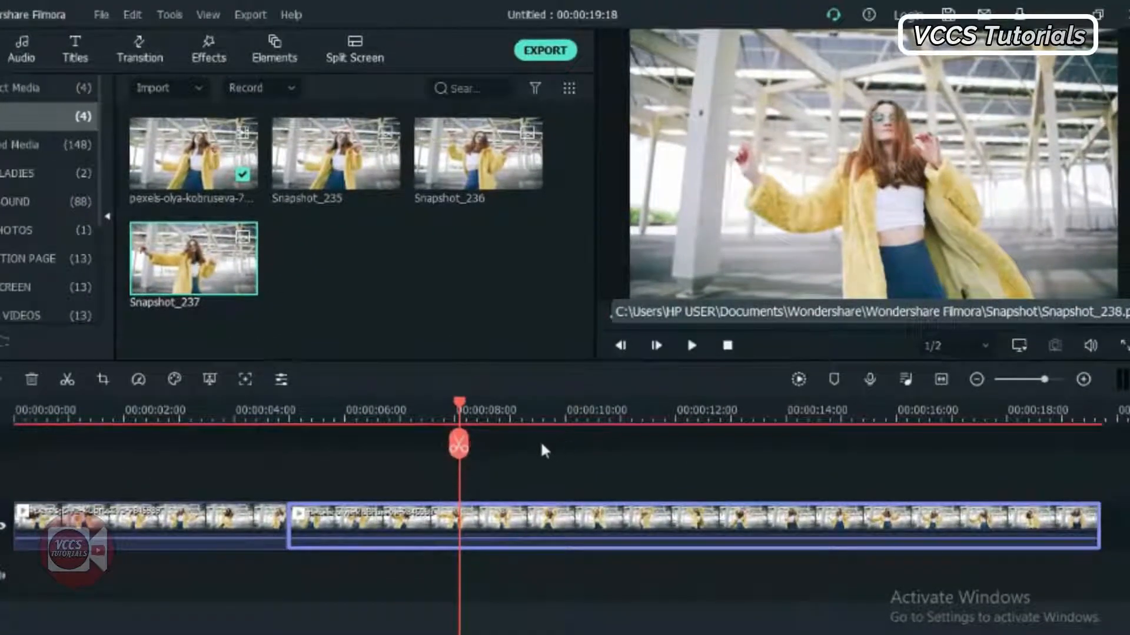
{"action": "left_click", "coordinate": [462, 403]}
{"action": "left_click_drag", "start_coordinate": [476, 410], "coordinate": [503, 410]}
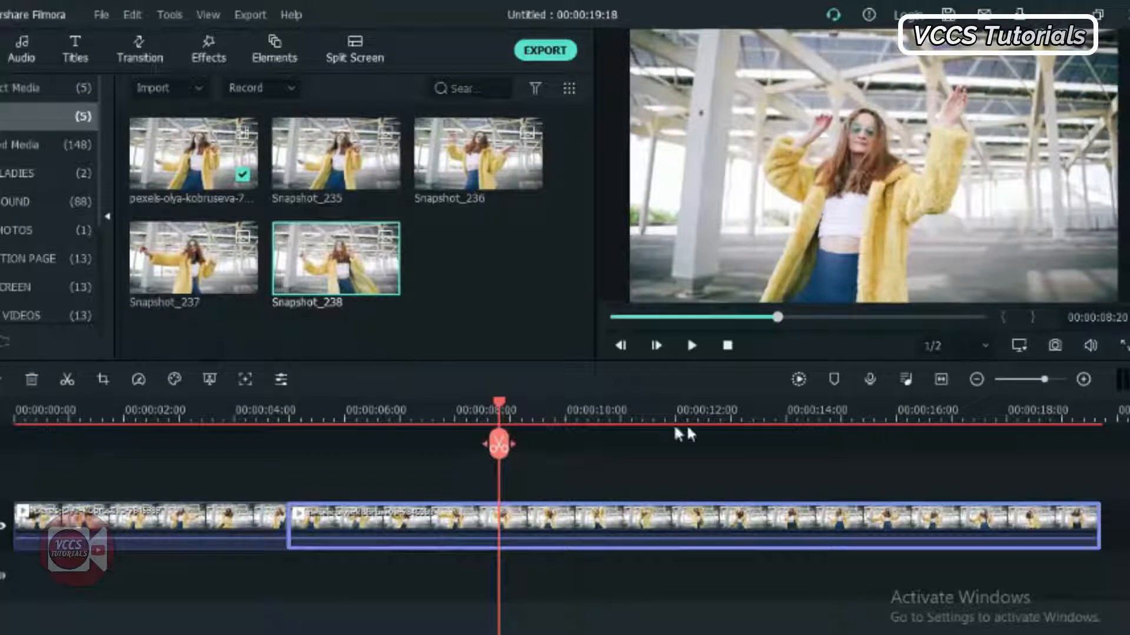
{"action": "left_click", "coordinate": [1055, 346]}
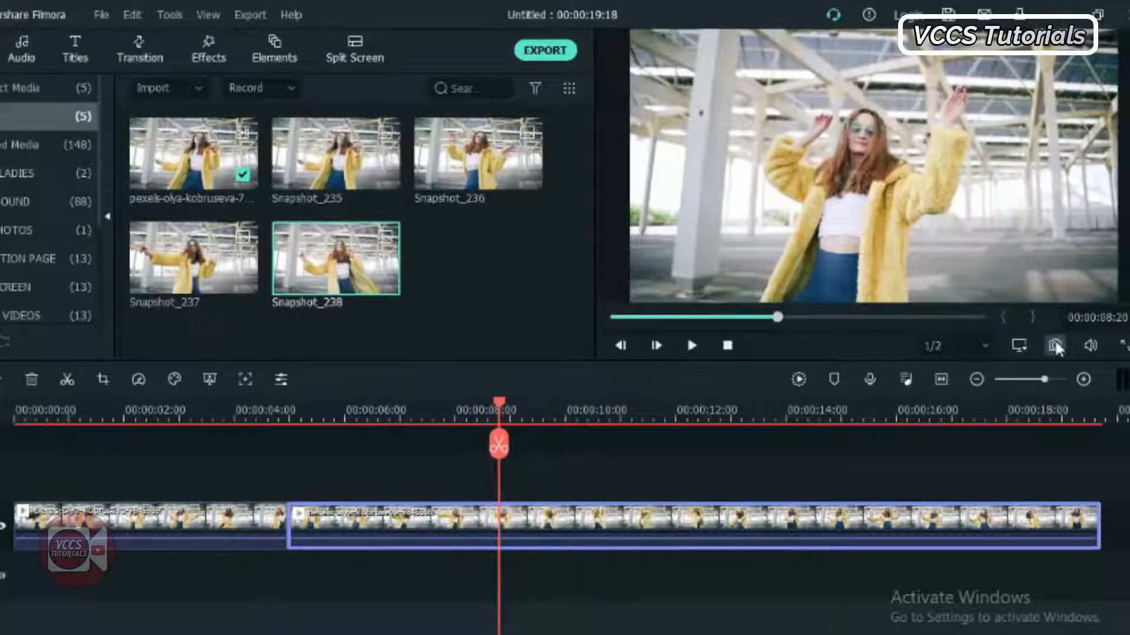
Step: Capture snapshots of the raised-arm poses at 00:00:09:12 and 00:00:10:06
{"action": "left_click_drag", "start_coordinate": [499, 406], "coordinate": [540, 406]}
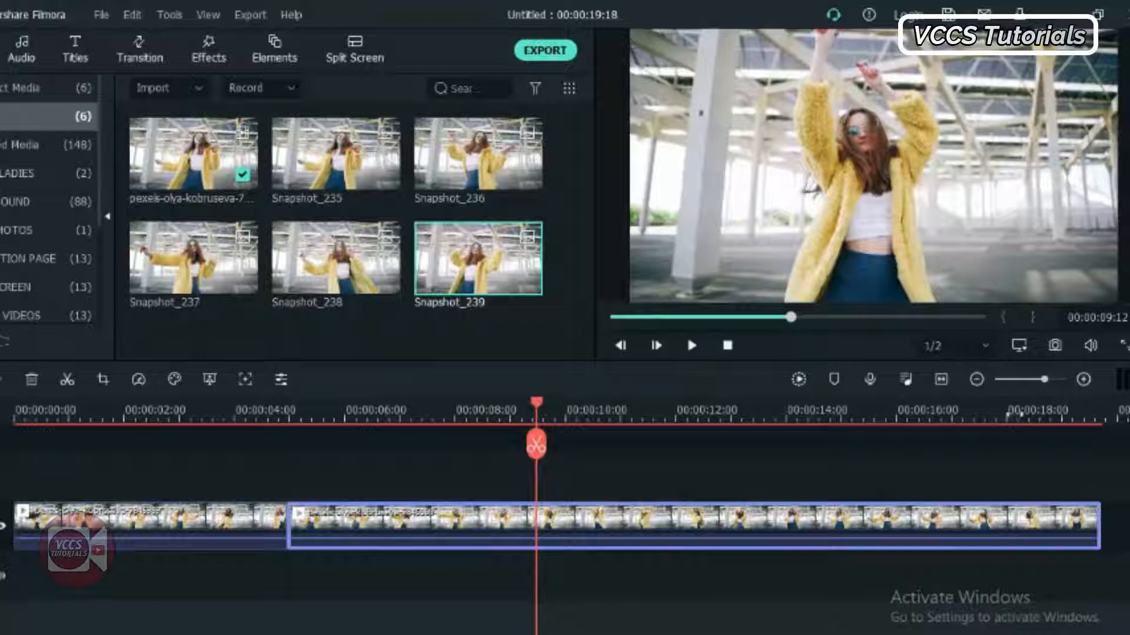
{"action": "left_click", "coordinate": [1056, 346]}
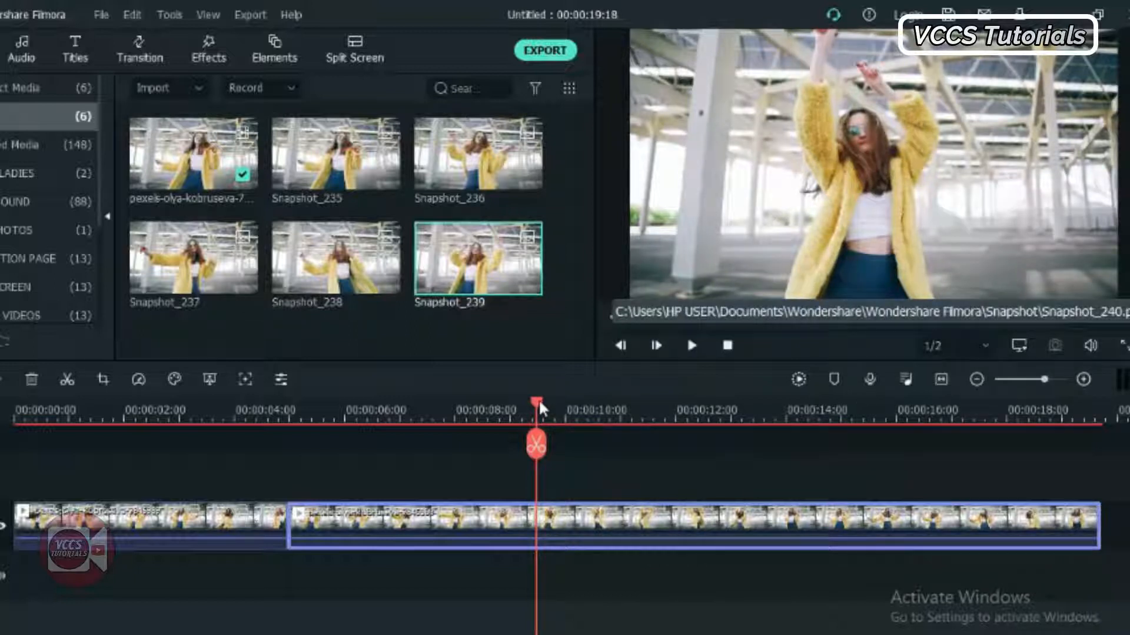
{"action": "left_click_drag", "start_coordinate": [542, 404], "coordinate": [582, 404]}
{"action": "left_click", "coordinate": [1055, 346]}
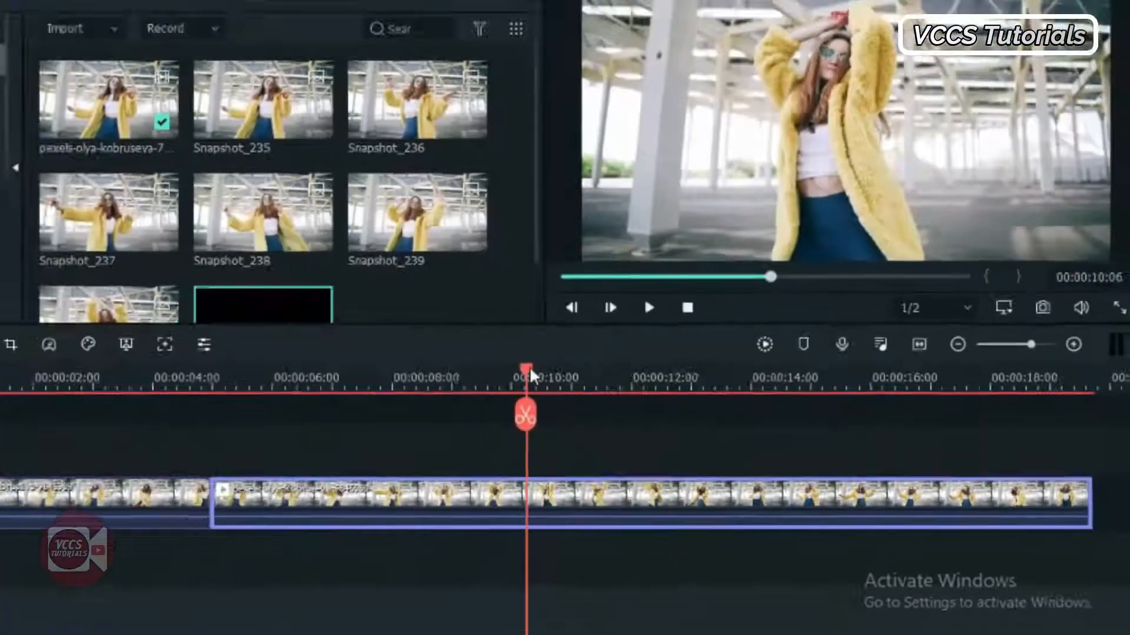
Step: Take three more snapshots, the last one at 00:00:13:16, and split the clip at that frame
{"action": "left_click_drag", "start_coordinate": [531, 375], "coordinate": [710, 385]}
{"action": "left_click", "coordinate": [1041, 321]}
{"action": "left_click", "coordinate": [1040, 321]}
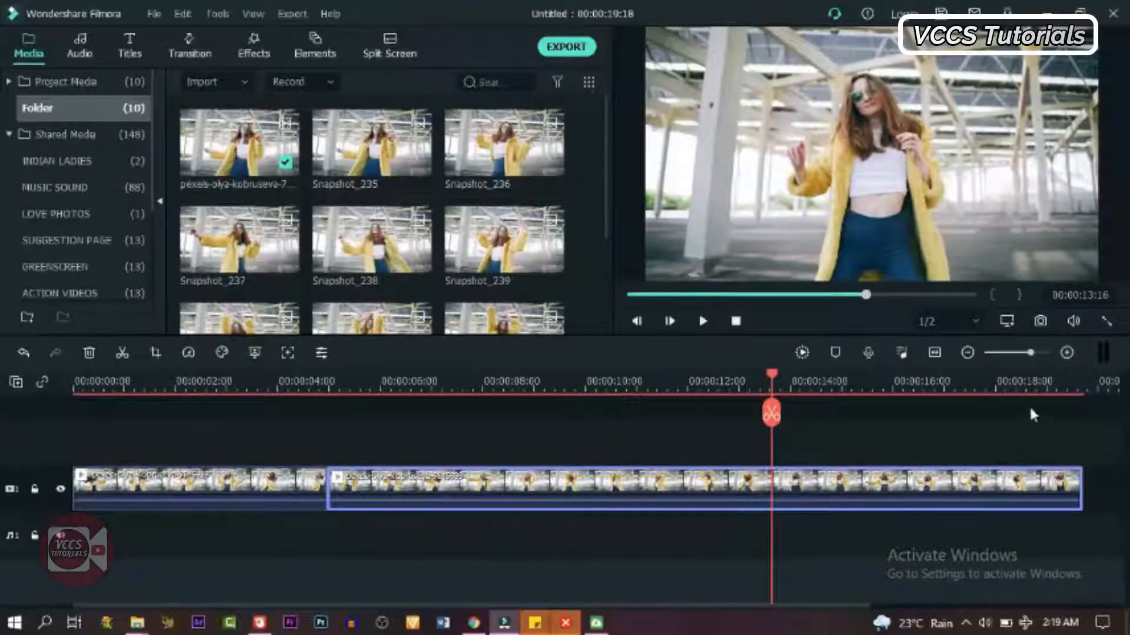
{"action": "left_click", "coordinate": [1040, 321]}
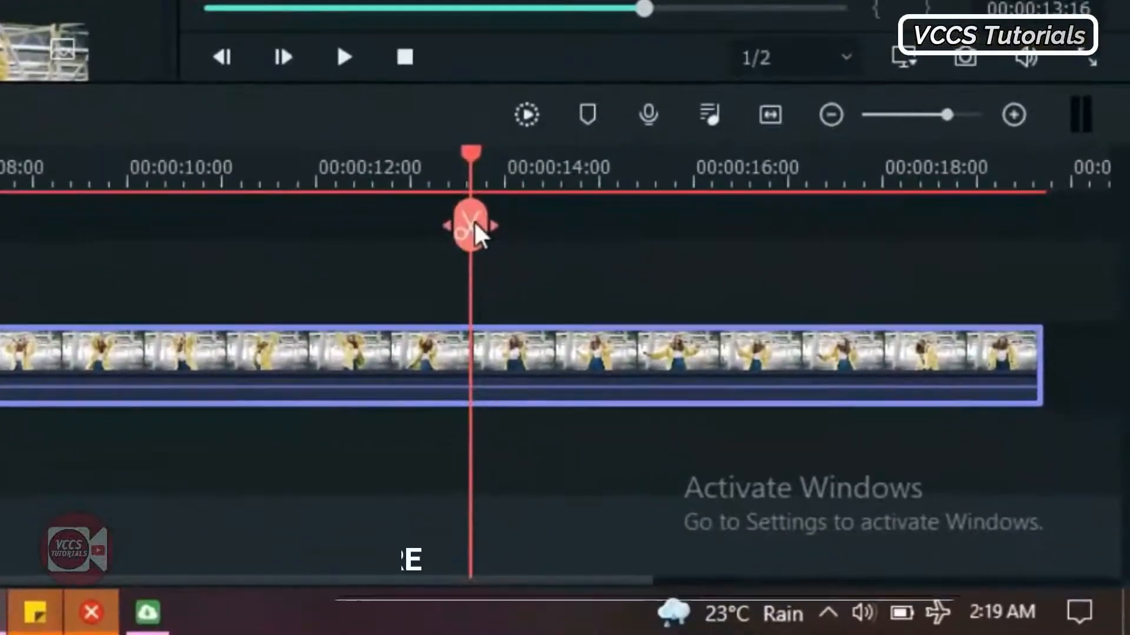
{"action": "left_click", "coordinate": [773, 412]}
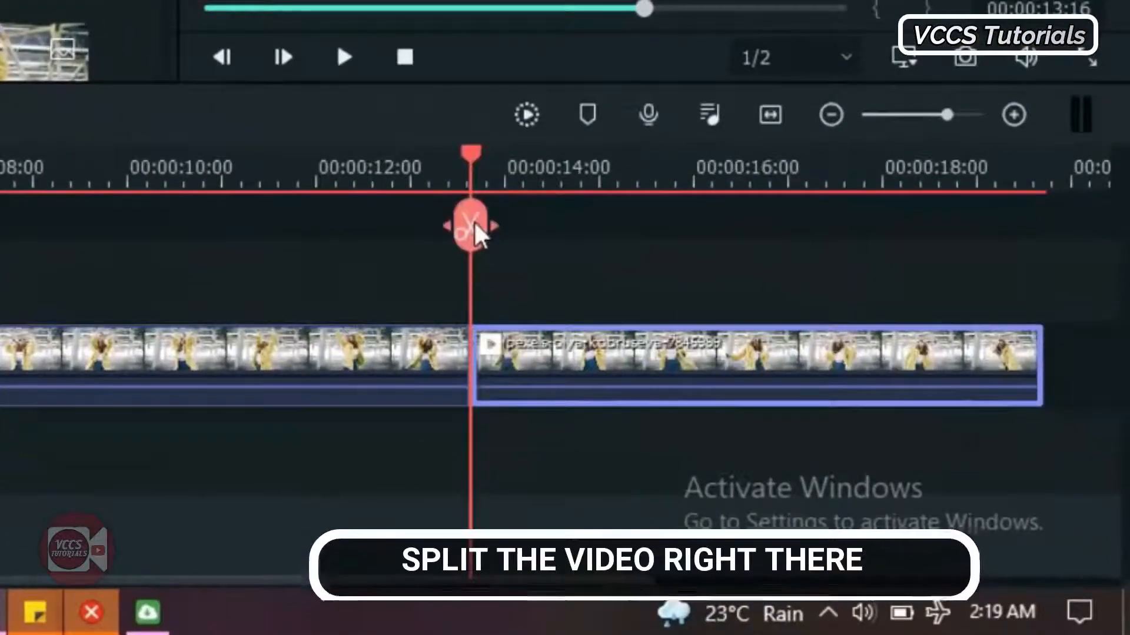
Step: Place the playhead at the start of the middle clip and open and close that clip's properties
{"action": "left_click_drag", "start_coordinate": [471, 158], "coordinate": [449, 158]}
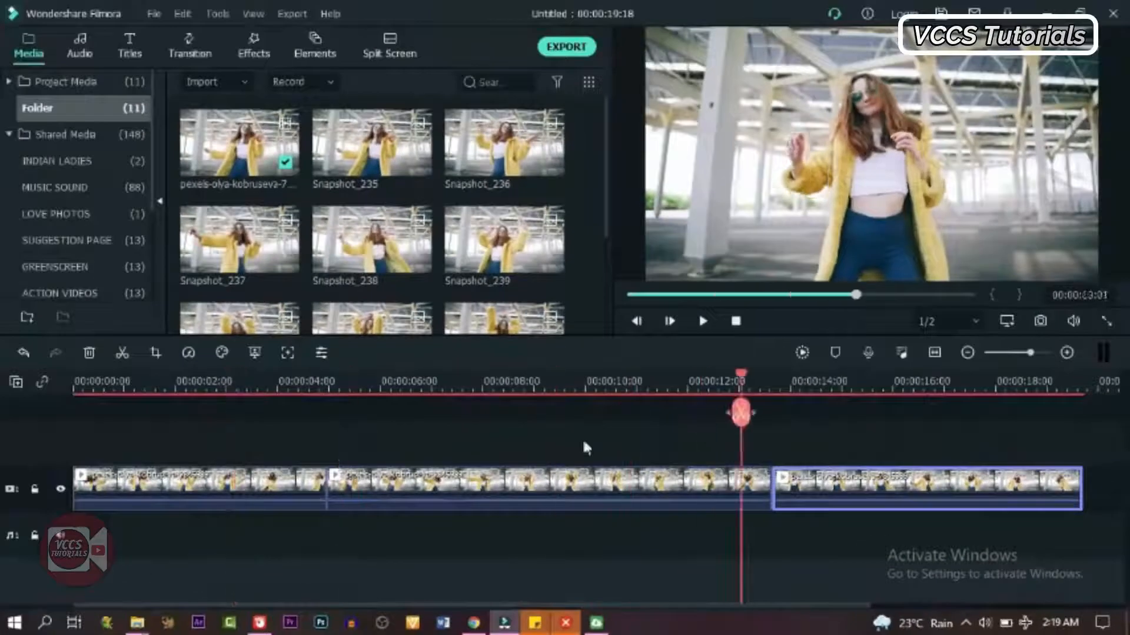
{"action": "left_click_drag", "start_coordinate": [406, 385], "coordinate": [198, 385]}
{"action": "left_click", "coordinate": [444, 481]}
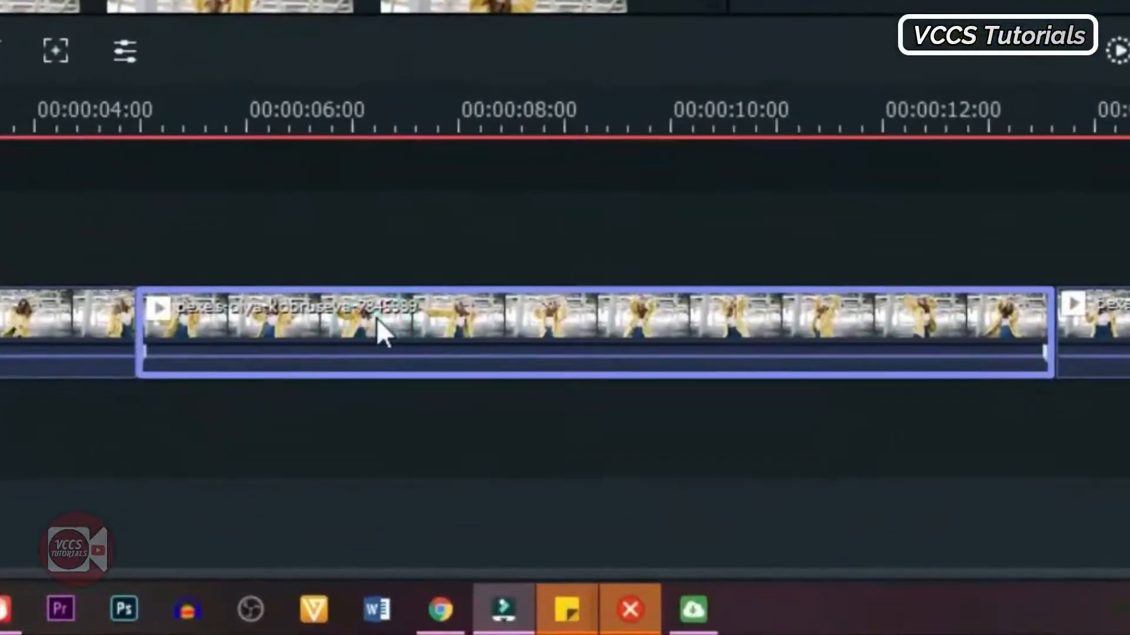
{"action": "double_click", "coordinate": [421, 430]}
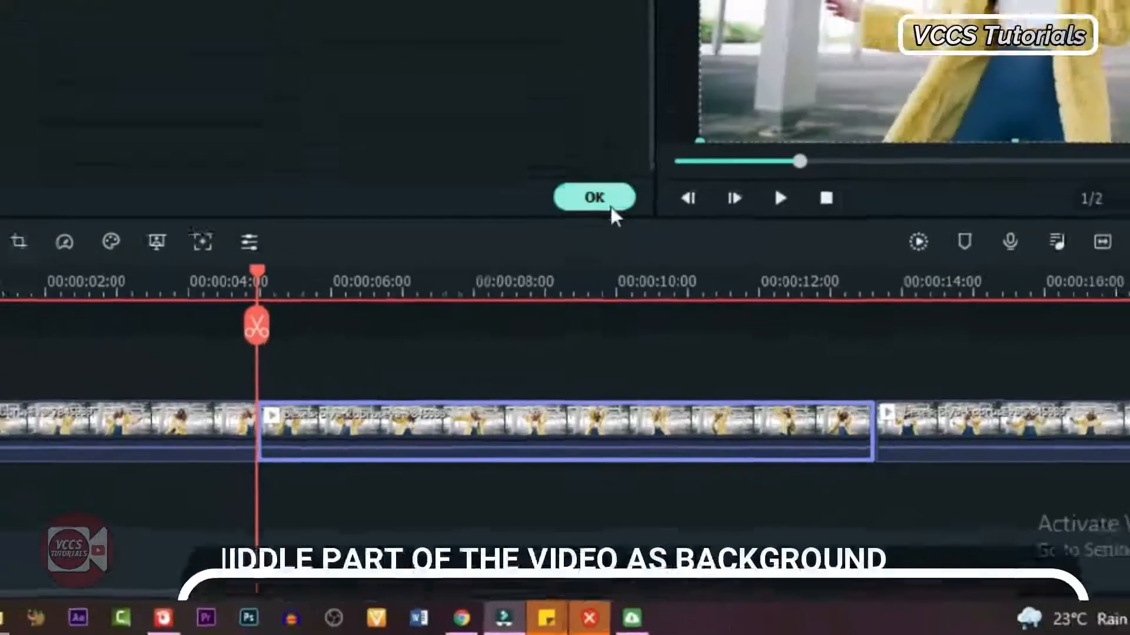
{"action": "left_click", "coordinate": [610, 123]}
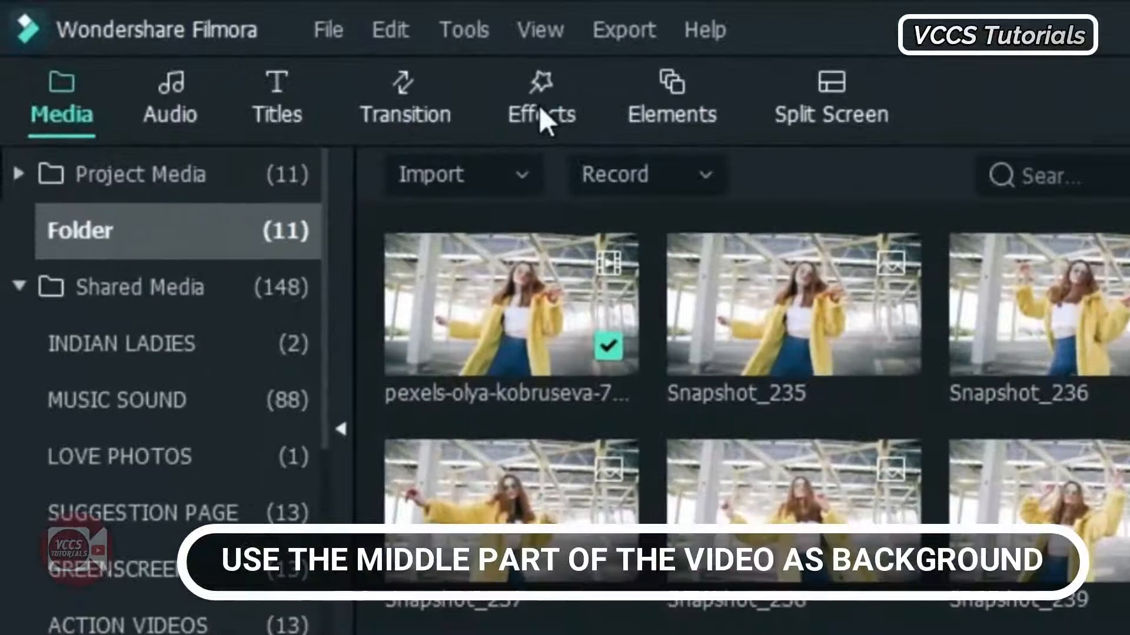
Step: Find the Square Blur effect by searching for SQ and apply it to the middle clip
{"action": "left_click", "coordinate": [255, 52]}
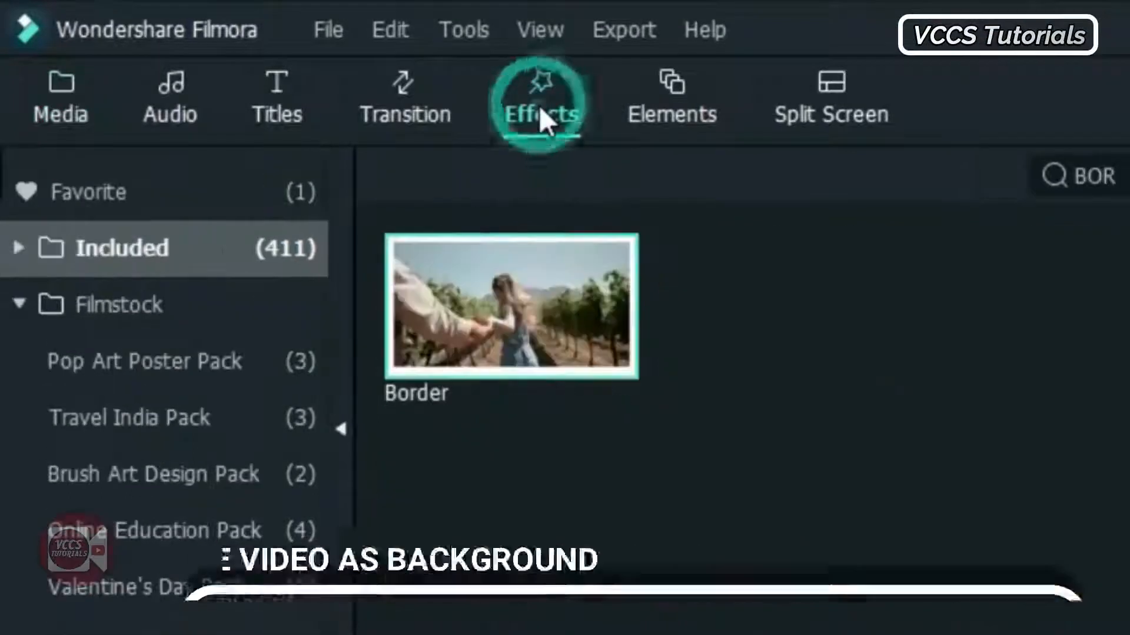
{"action": "key", "text": "BackSpace"}
{"action": "key", "text": "BackSpace"}
{"action": "key", "text": "BackSpace"}
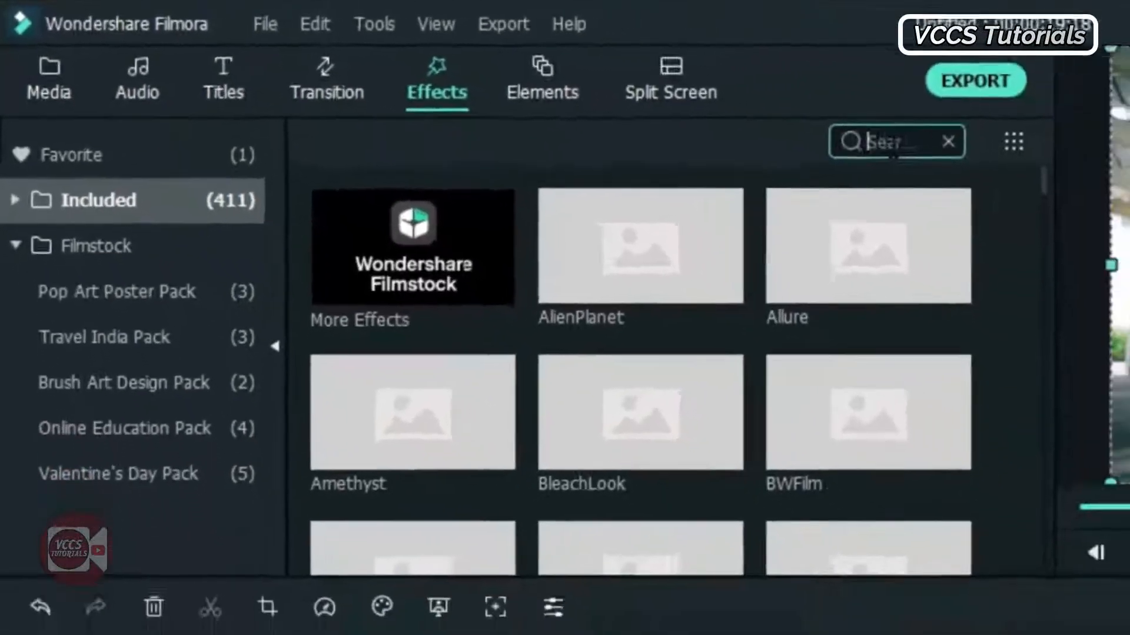
{"action": "type", "text": "SQ"}
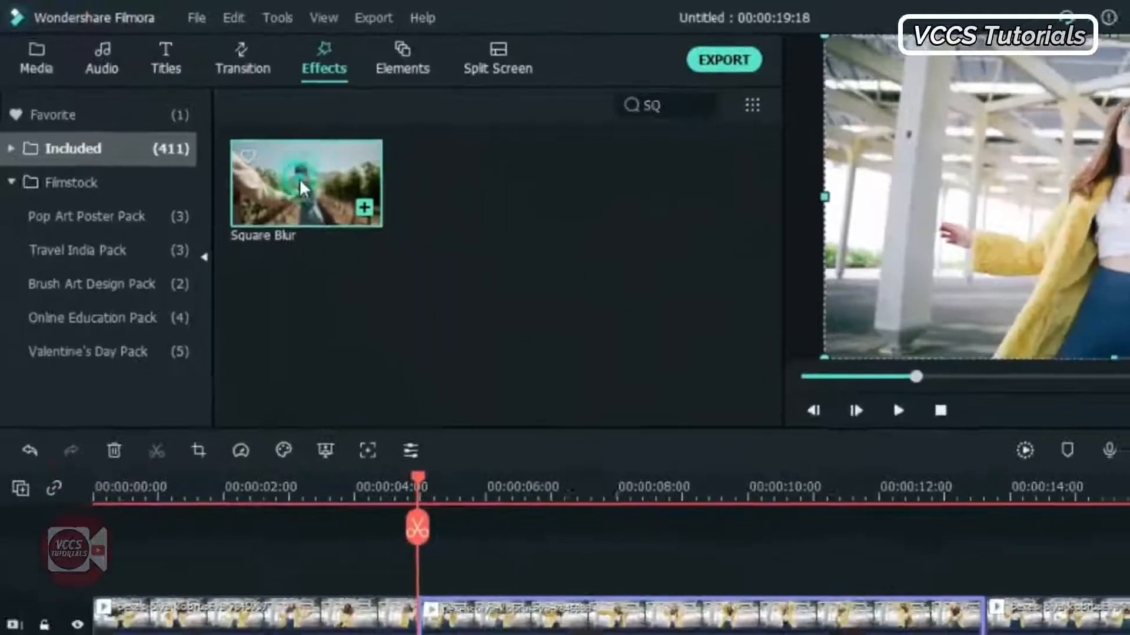
{"action": "left_click_drag", "start_coordinate": [385, 229], "coordinate": [648, 634]}
{"action": "left_click_drag", "start_coordinate": [442, 460], "coordinate": [447, 535]}
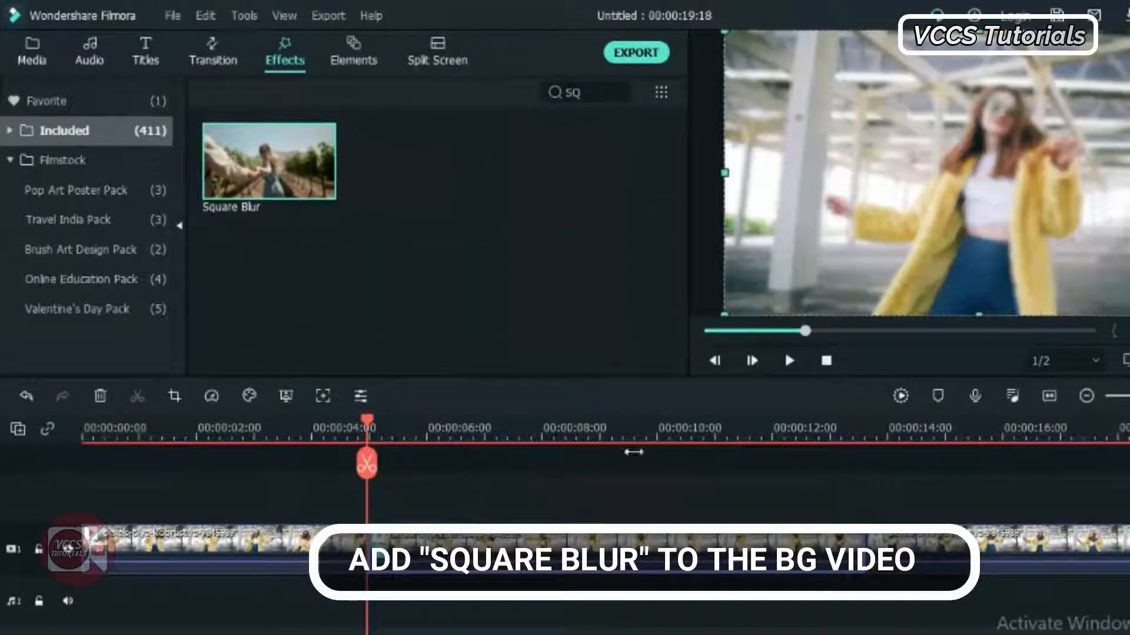
Step: Increase the Square Blur size on the middle clip so its picture becomes a heavily blurred background
{"action": "double_click", "coordinate": [532, 544]}
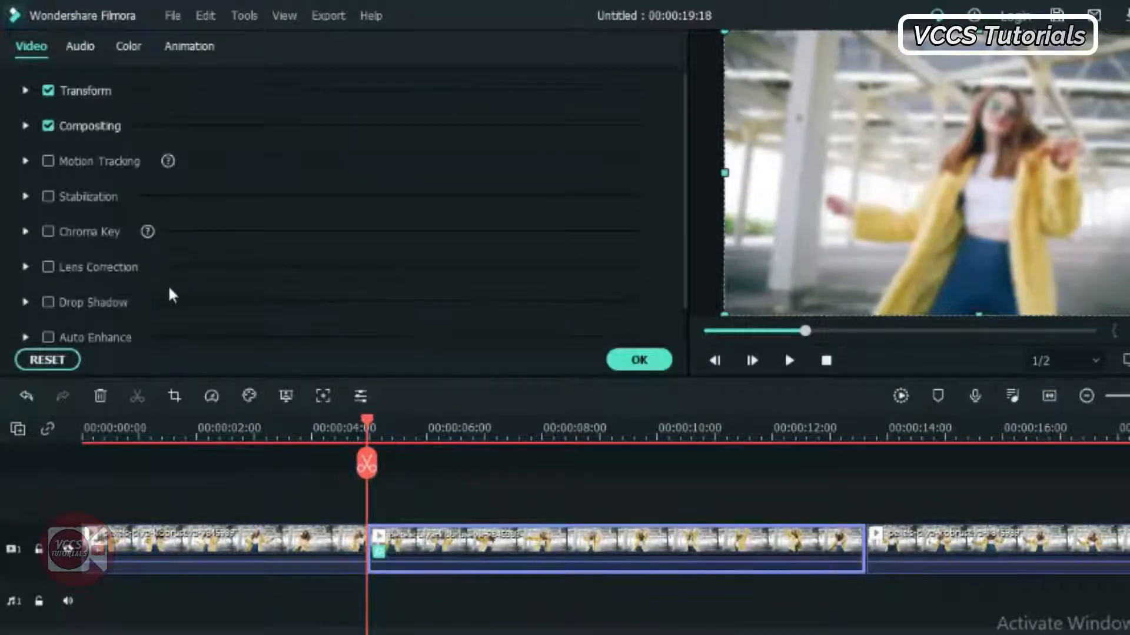
{"action": "scroll", "coordinate": [171, 294], "scroll_direction": "down", "scroll_amount": 1}
{"action": "left_click", "coordinate": [26, 332]}
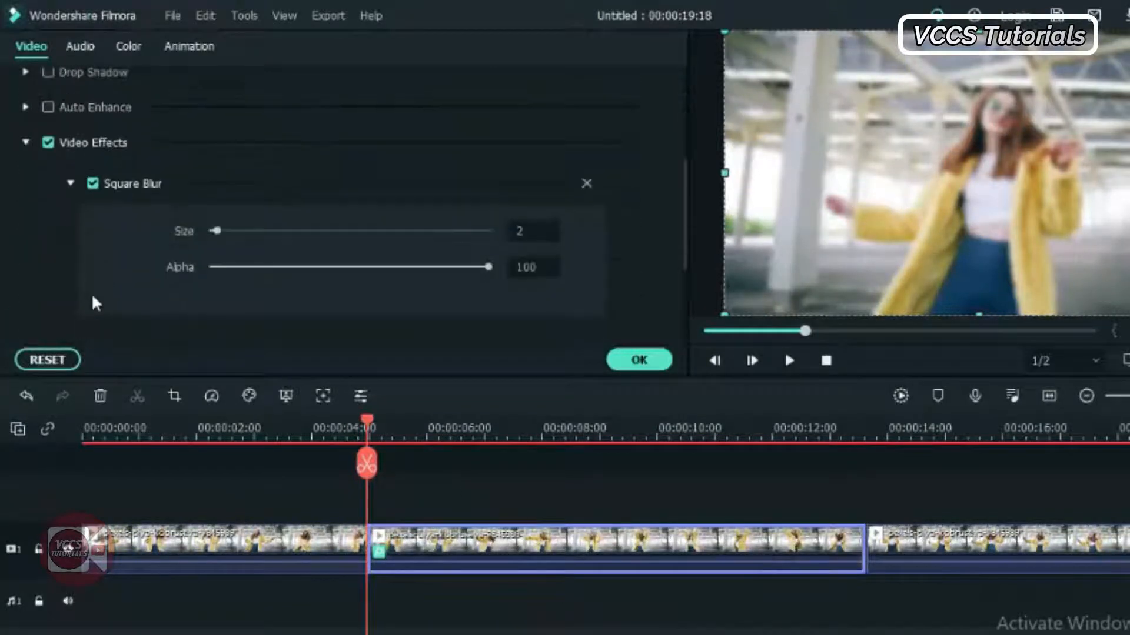
{"action": "left_click_drag", "start_coordinate": [218, 233], "coordinate": [247, 239]}
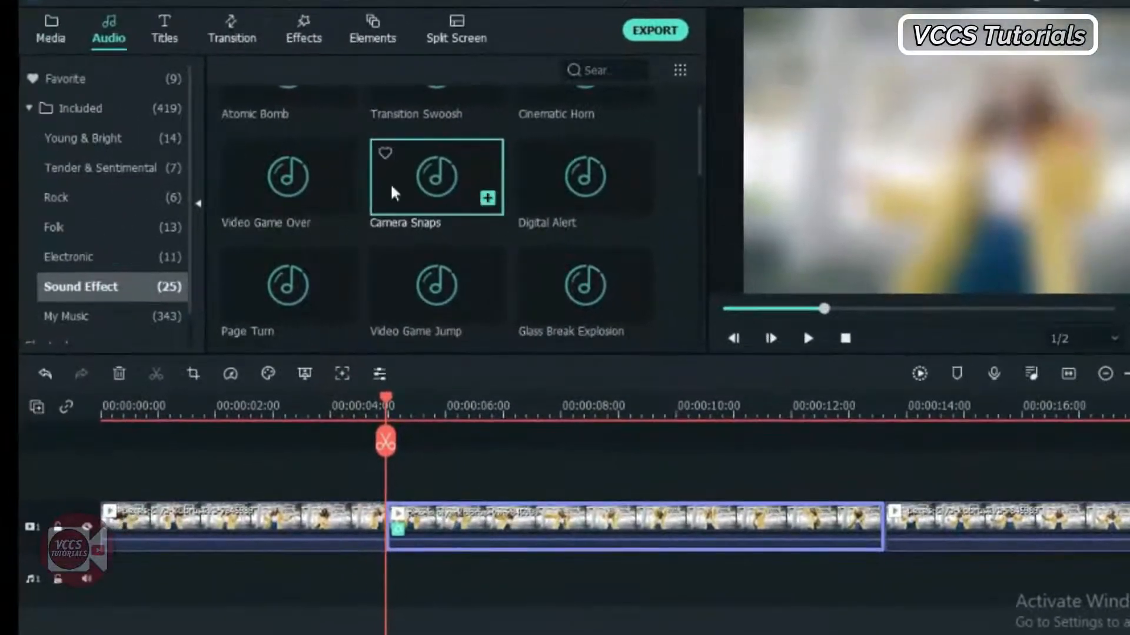
Step: Add the Camera Snaps sound effect to the audio track at the start of the blurred middle clip
{"action": "left_click_drag", "start_coordinate": [391, 171], "coordinate": [392, 585]}
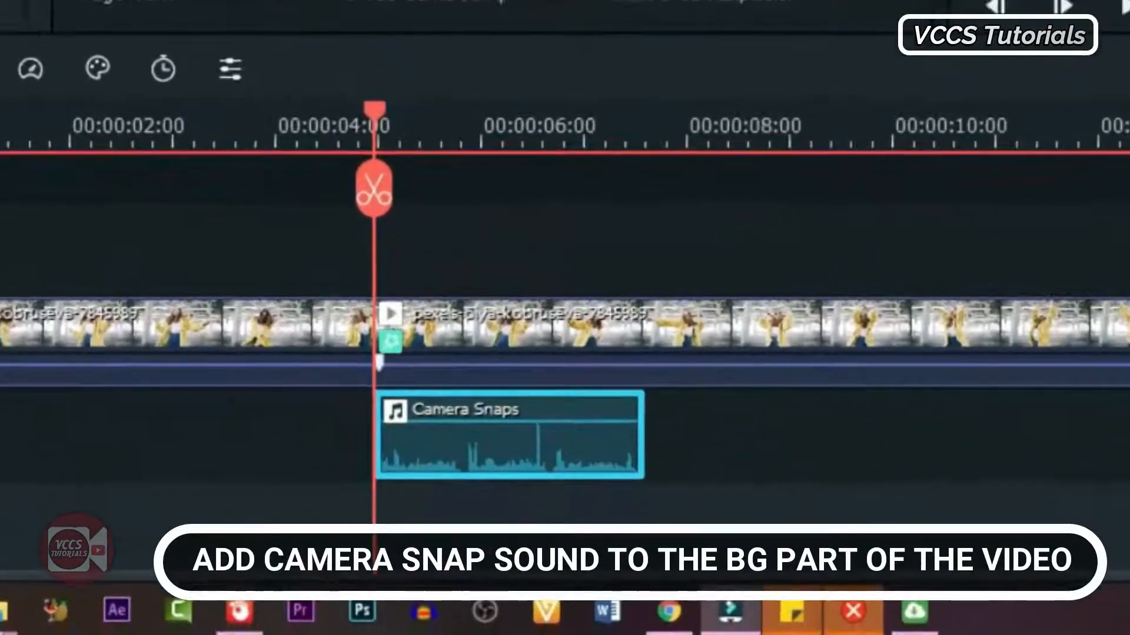
Step: Add three more Camera Snaps sounds end to end on the audio track until they run past the blurred clip's end
{"action": "left_click_drag", "start_coordinate": [375, 3], "coordinate": [662, 436]}
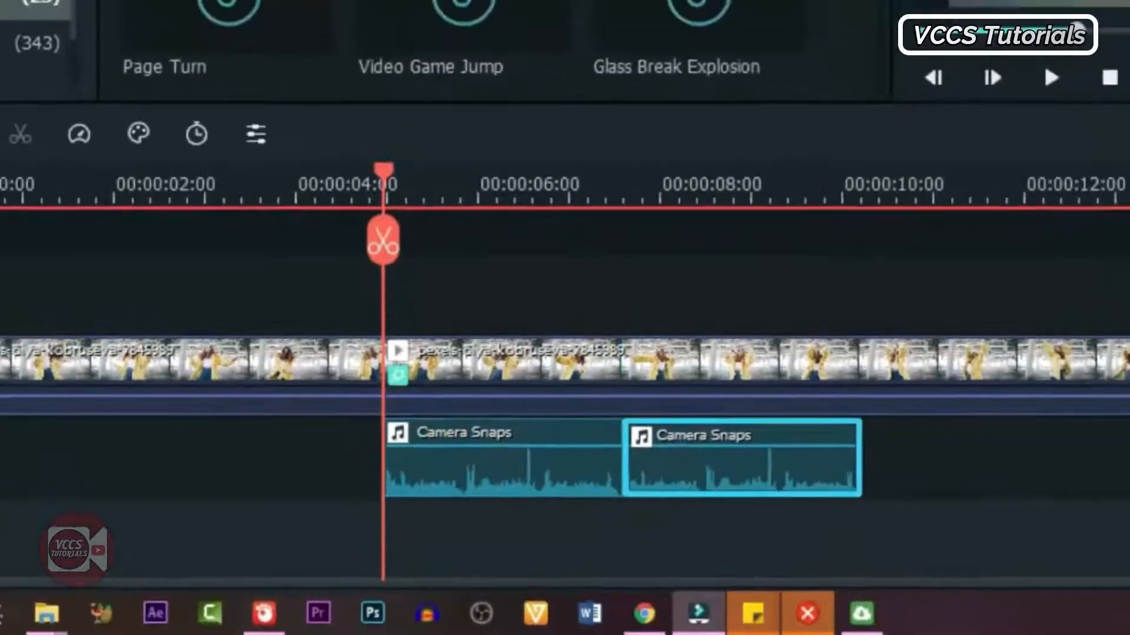
{"action": "left_click_drag", "start_coordinate": [458, 38], "coordinate": [866, 458]}
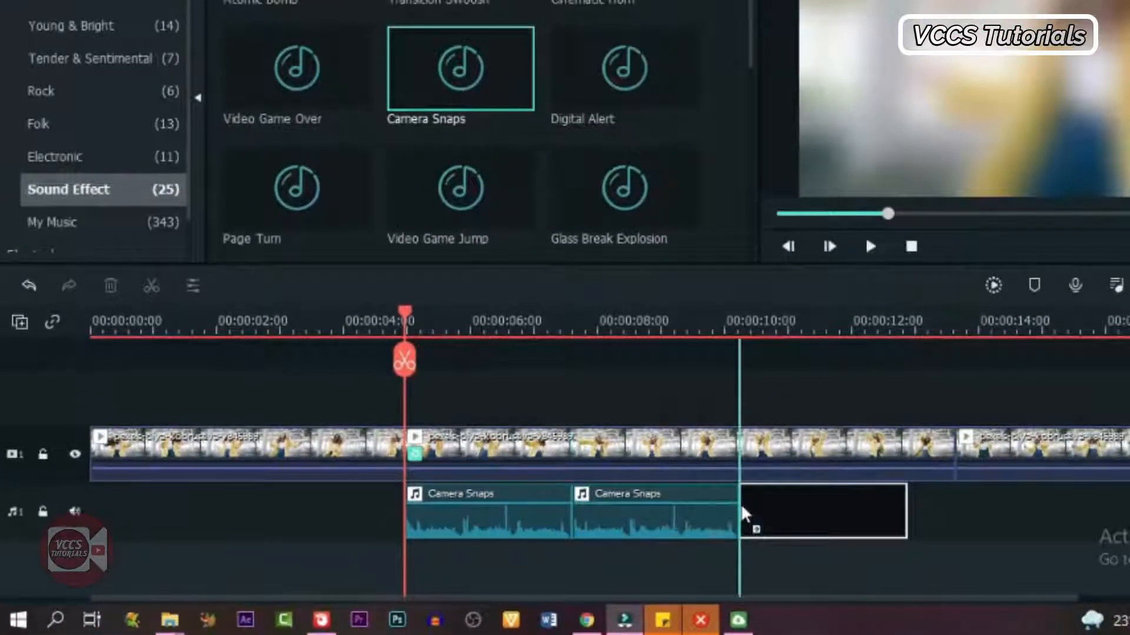
{"action": "left_click_drag", "start_coordinate": [742, 514], "coordinate": [739, 505]}
{"action": "left_click_drag", "start_coordinate": [605, 357], "coordinate": [913, 521]}
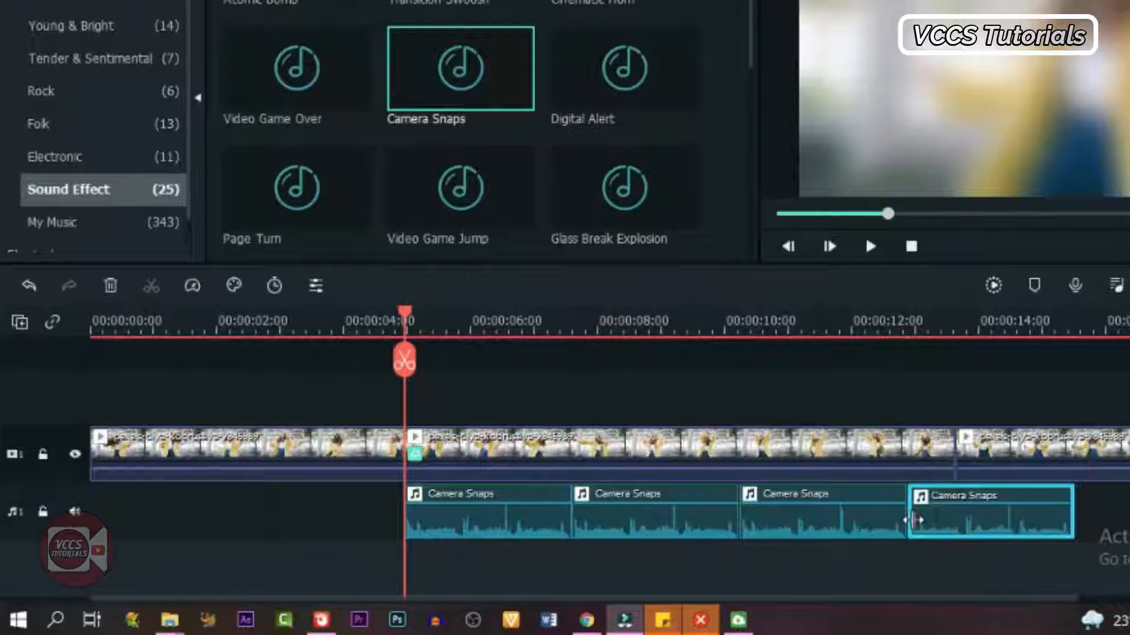
Step: Split the last Camera Snaps sound at the end of the blurred clip and delete the excess part
{"action": "left_click", "coordinate": [952, 321]}
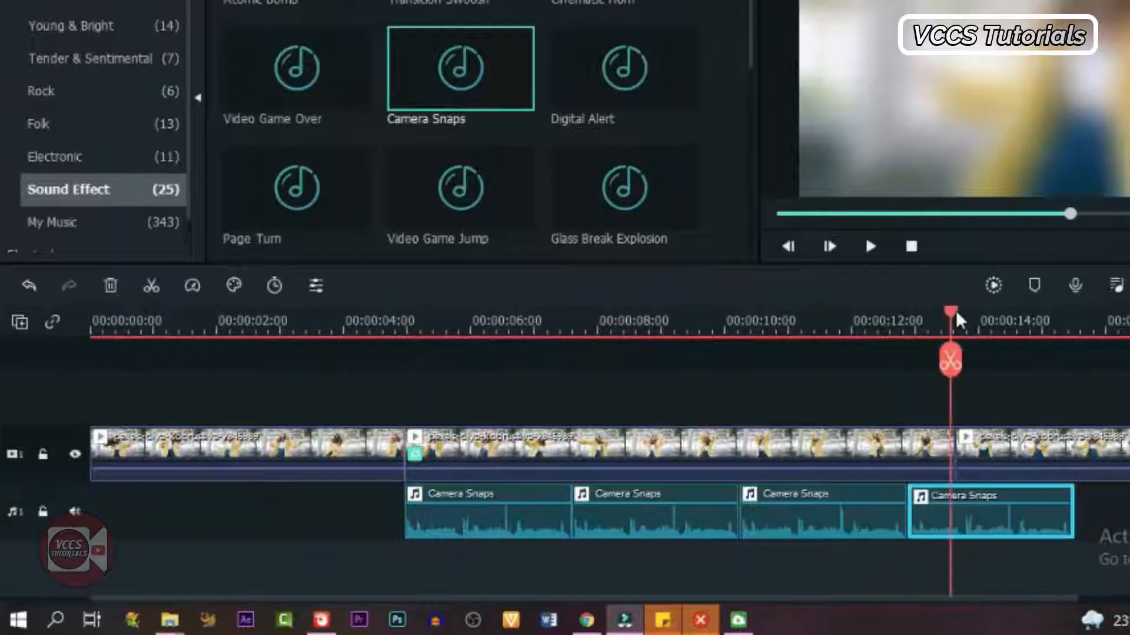
{"action": "left_click_drag", "start_coordinate": [952, 312], "coordinate": [958, 320]}
{"action": "key", "text": "ctrl+b"}
{"action": "key", "text": "Delete"}
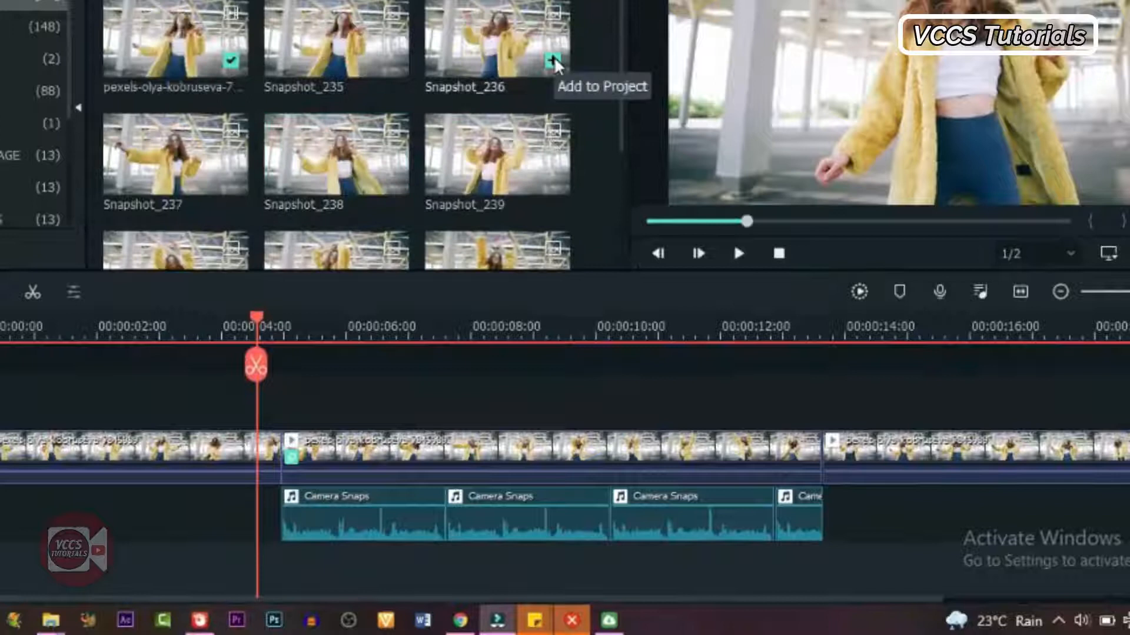
Step: Place Snapshot_235 at the blurred clip's start and Snapshot_236 one track higher on the next beat, both extended to the blurred clip's end
{"action": "left_click_drag", "start_coordinate": [343, 24], "coordinate": [284, 421]}
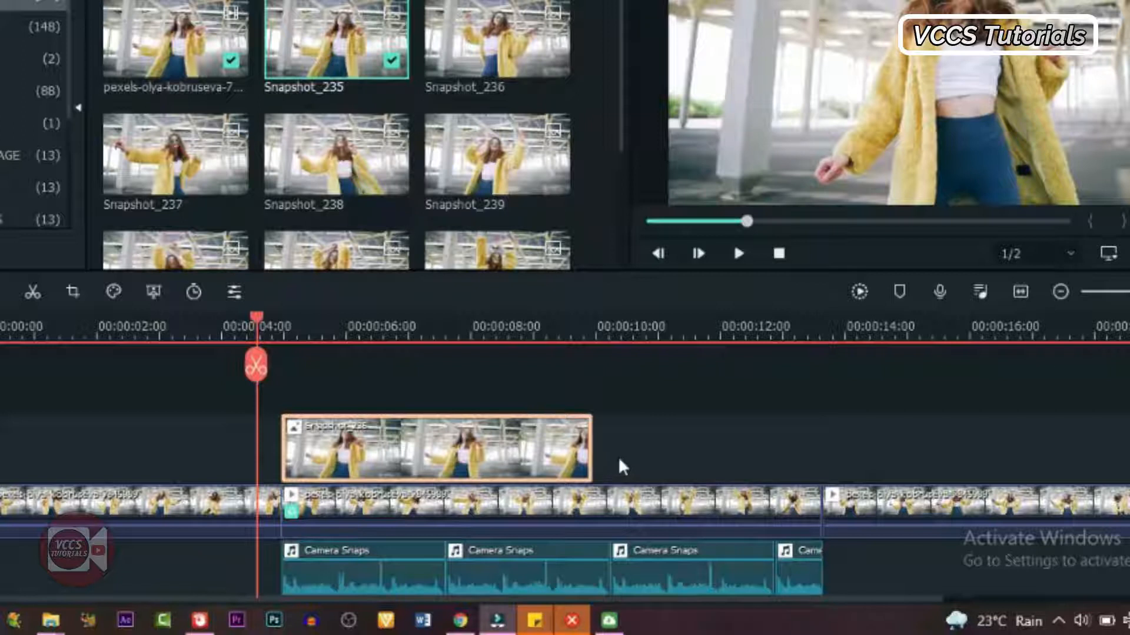
{"action": "left_click_drag", "start_coordinate": [593, 447], "coordinate": [822, 424]}
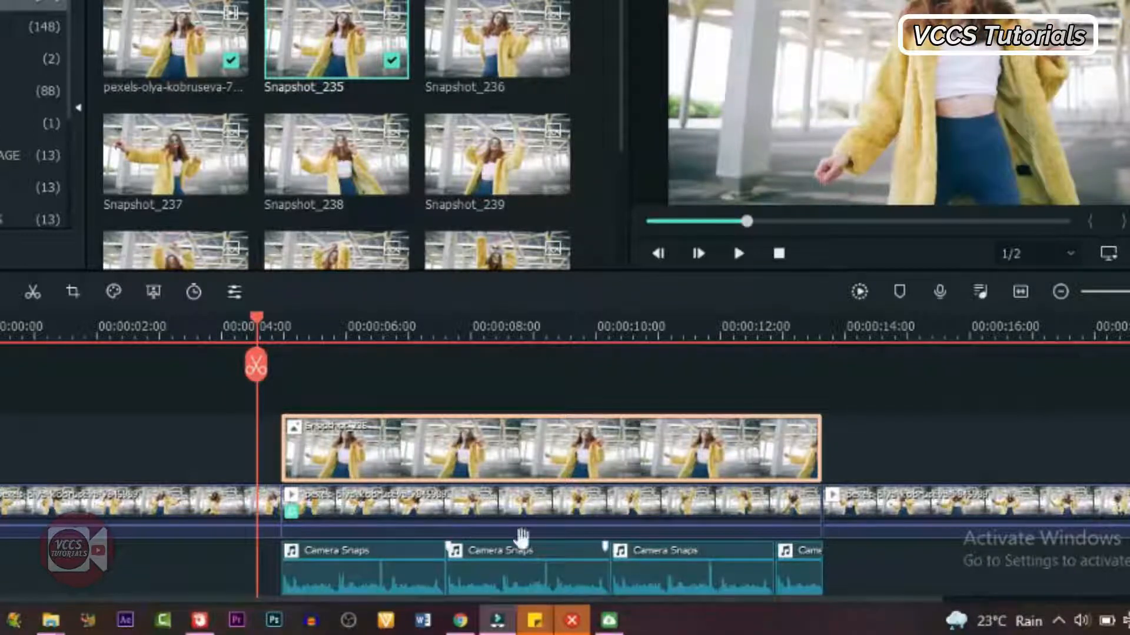
{"action": "left_click_drag", "start_coordinate": [259, 327], "coordinate": [340, 329]}
{"action": "left_click_drag", "start_coordinate": [471, 47], "coordinate": [624, 412]}
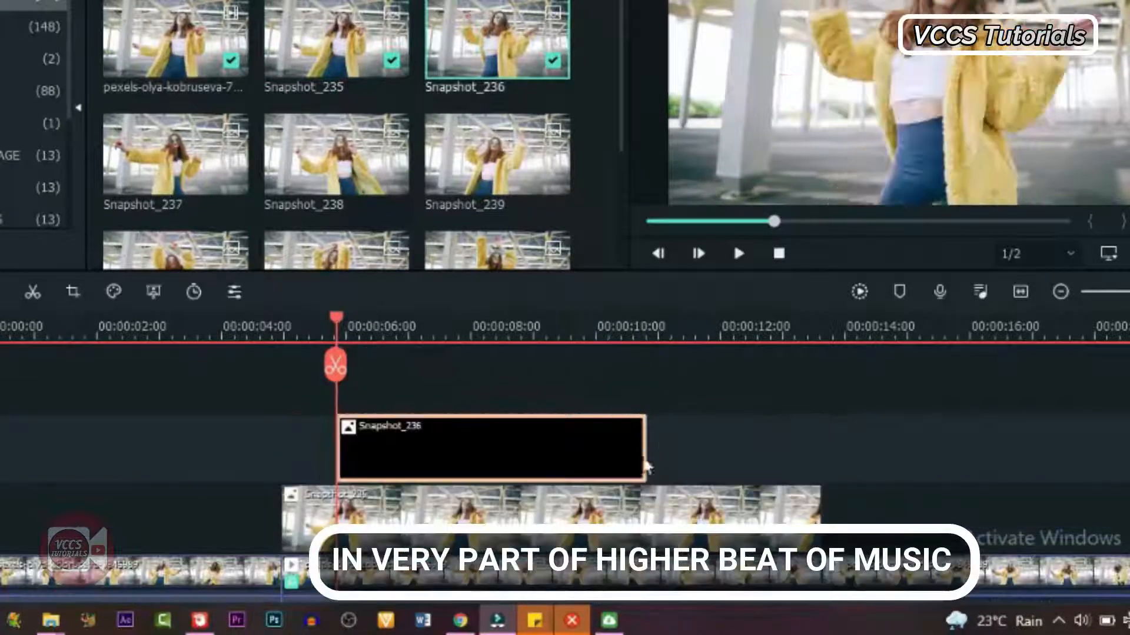
{"action": "left_click_drag", "start_coordinate": [647, 450], "coordinate": [792, 441]}
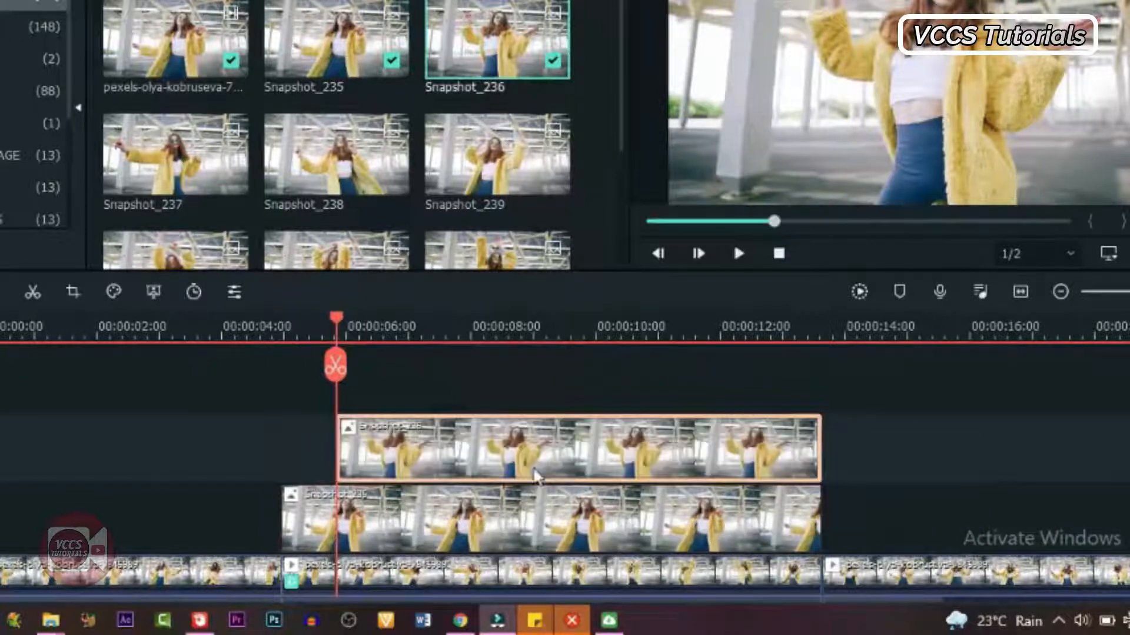
Step: Add Snapshot_237 on a new track above Snapshot_236 at the next sound beat and extend it to the blurred clip's end
{"action": "scroll", "coordinate": [534, 469], "scroll_direction": "down", "scroll_amount": 3}
{"action": "left_click", "coordinate": [393, 327]}
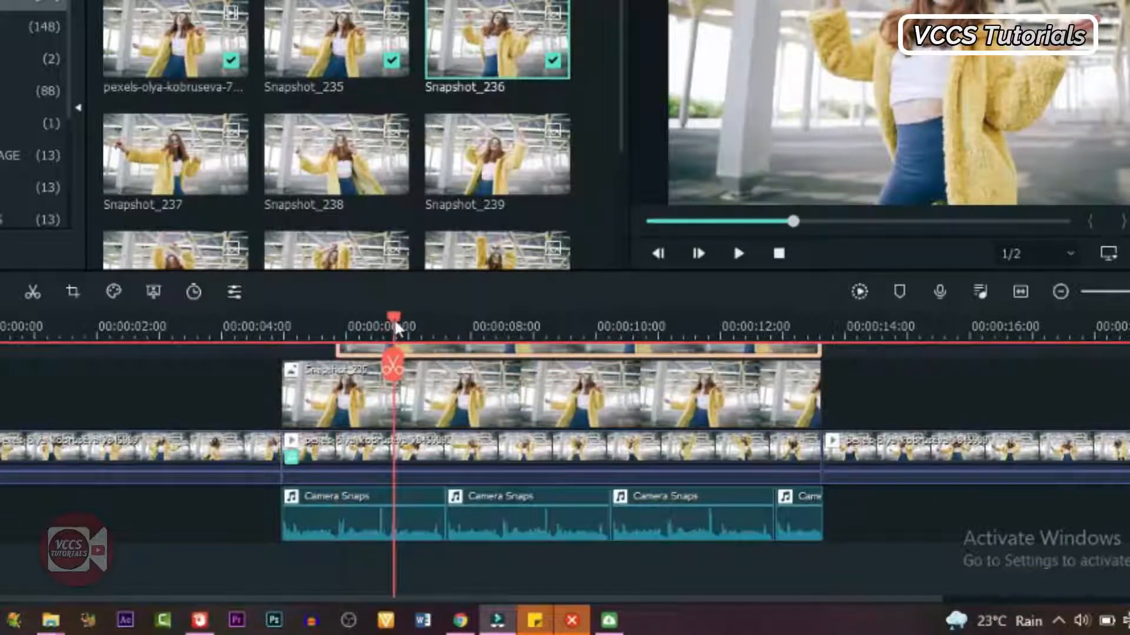
{"action": "left_click", "coordinate": [387, 327]}
{"action": "scroll", "coordinate": [388, 368], "scroll_direction": "up", "scroll_amount": 3}
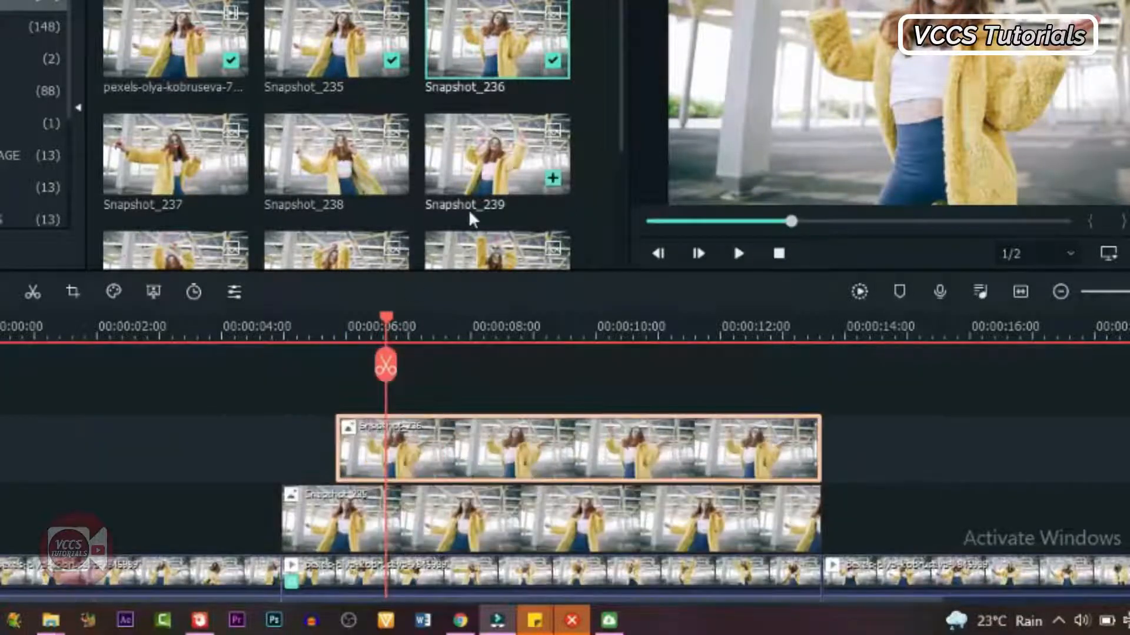
{"action": "left_click_drag", "start_coordinate": [185, 177], "coordinate": [392, 399]}
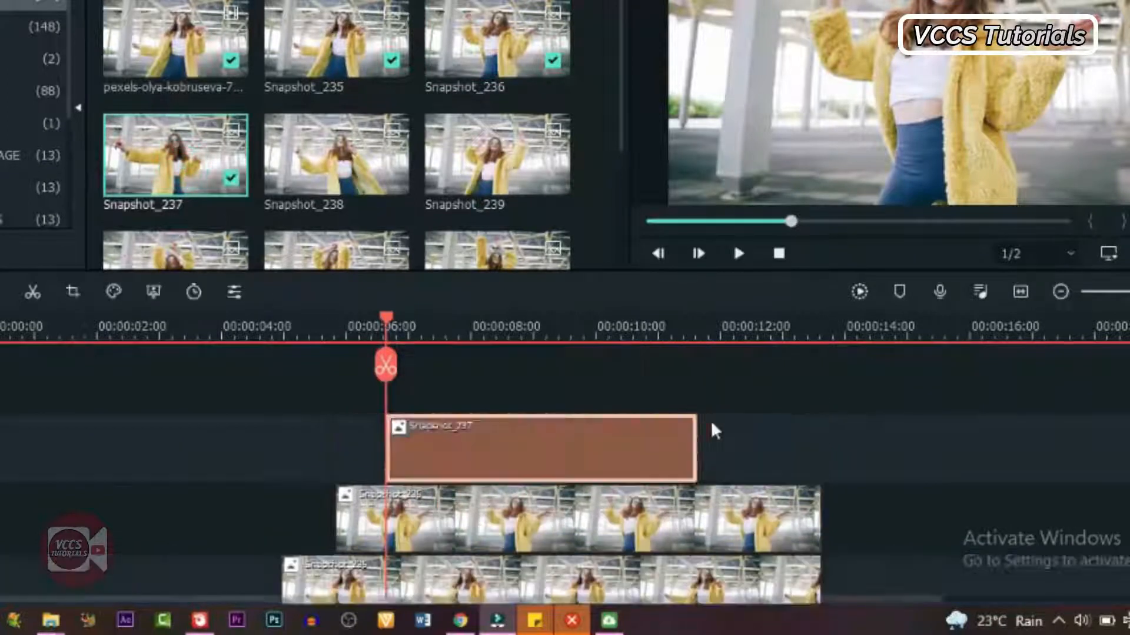
{"action": "left_click_drag", "start_coordinate": [697, 444], "coordinate": [821, 445]}
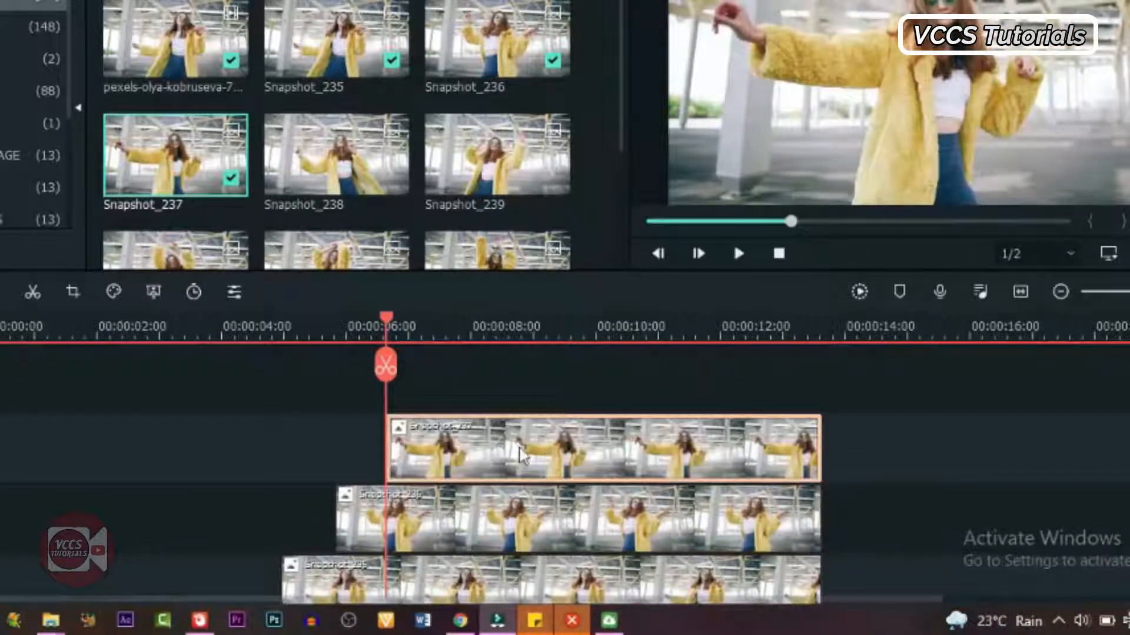
Step: Stack the following stills up to Snapshot_243 on successive beats, each ending with the blurred clip, and render the timeline preview
{"action": "scroll", "coordinate": [446, 412], "scroll_direction": "down", "scroll_amount": 3}
{"action": "left_click", "coordinate": [445, 336]}
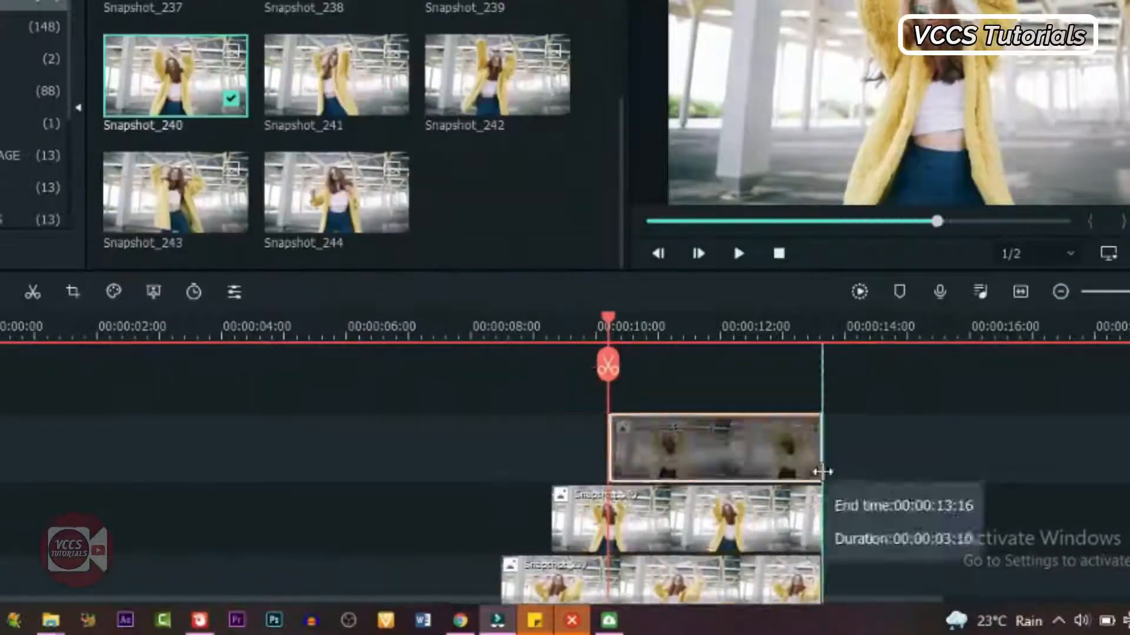
{"action": "left_click_drag", "start_coordinate": [335, 70], "coordinate": [706, 448]}
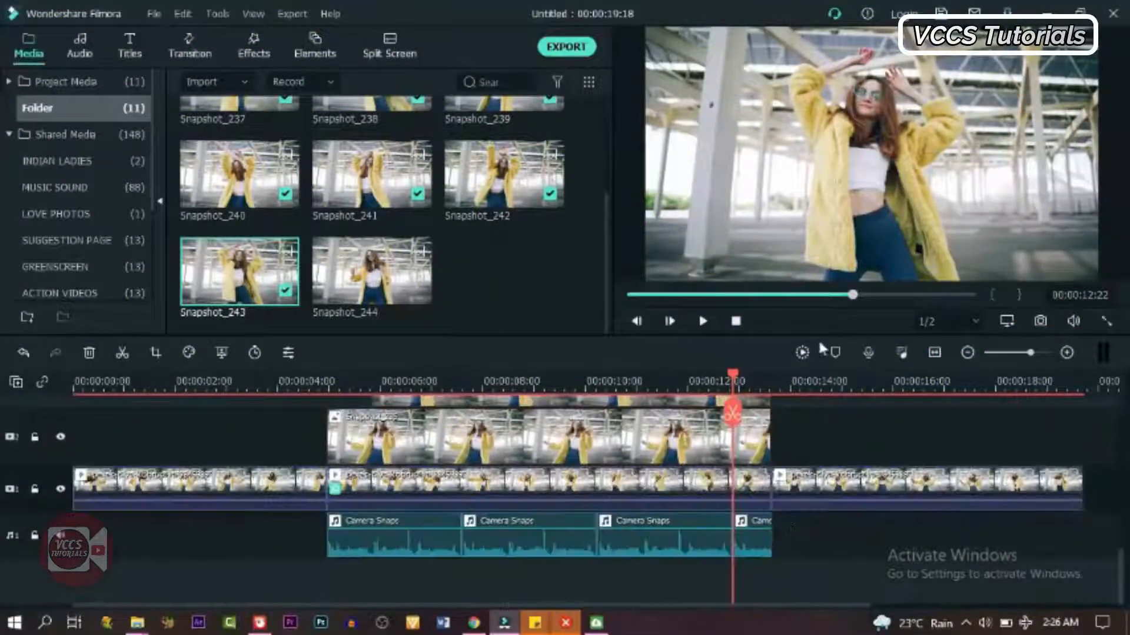
{"action": "left_click", "coordinate": [802, 352]}
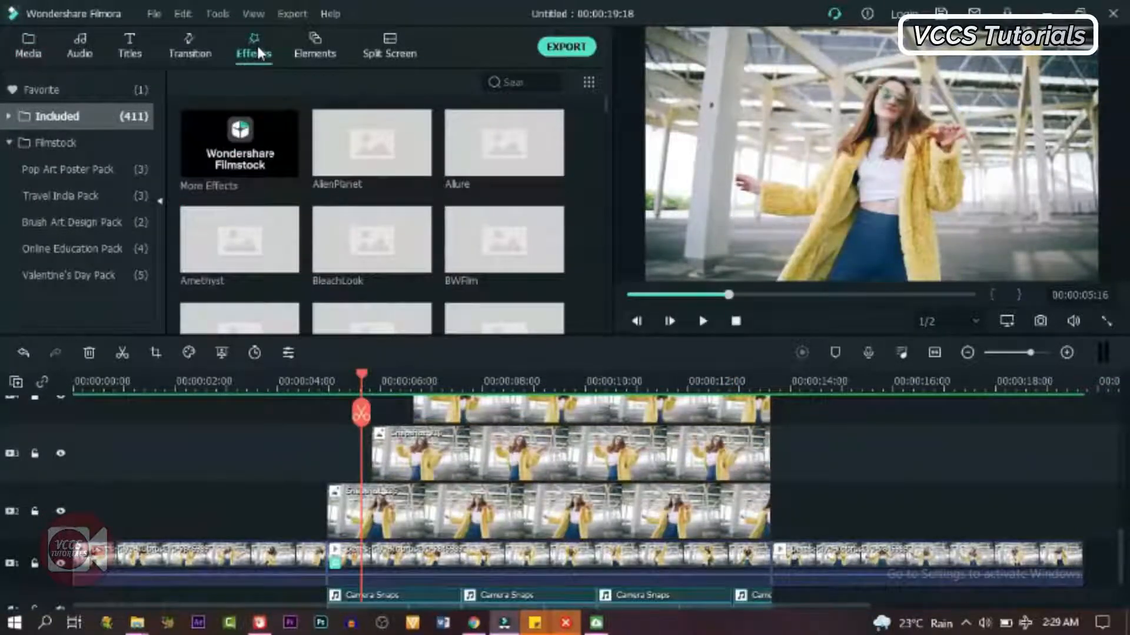
Step: Find the Border effect by searching for BOR and apply it to the Snapshot_235 clip
{"action": "left_click", "coordinate": [507, 83]}
{"action": "type", "text": "BOR"}
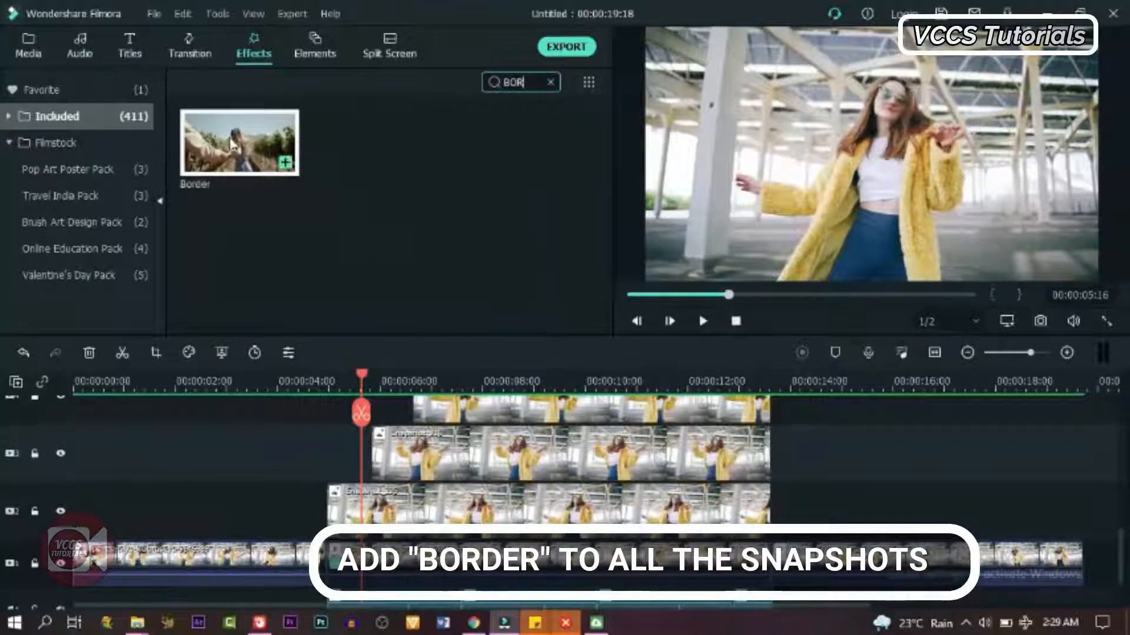
{"action": "left_click_drag", "start_coordinate": [234, 145], "coordinate": [351, 517]}
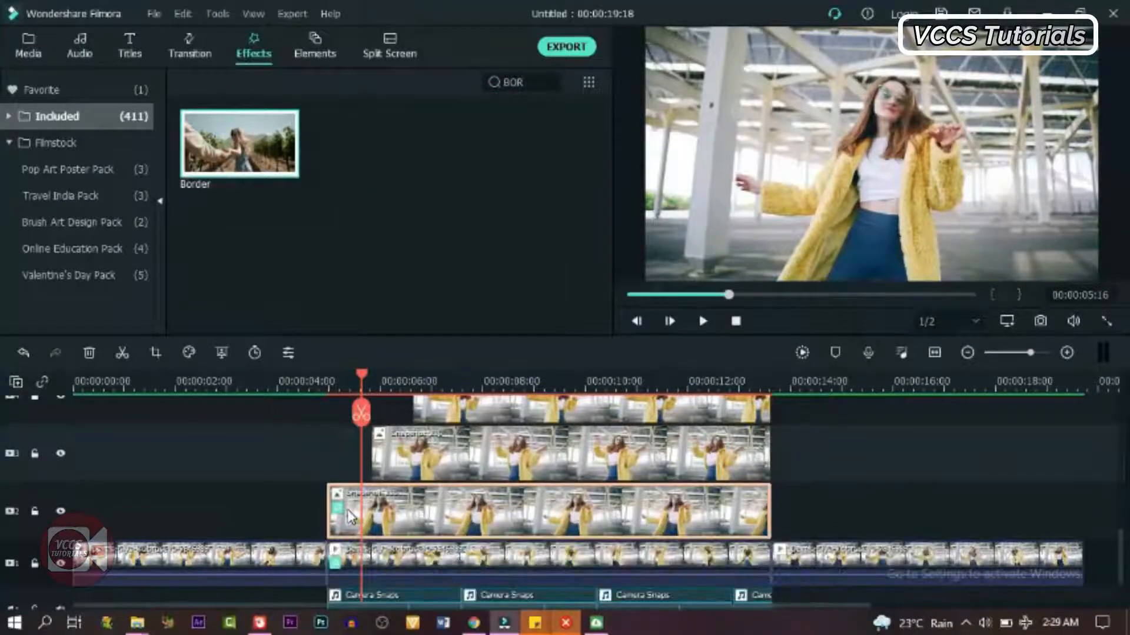
Step: Set the Border effect's size to 4 on Snapshot_235 and confirm the clip settings
{"action": "double_click", "coordinate": [390, 523]}
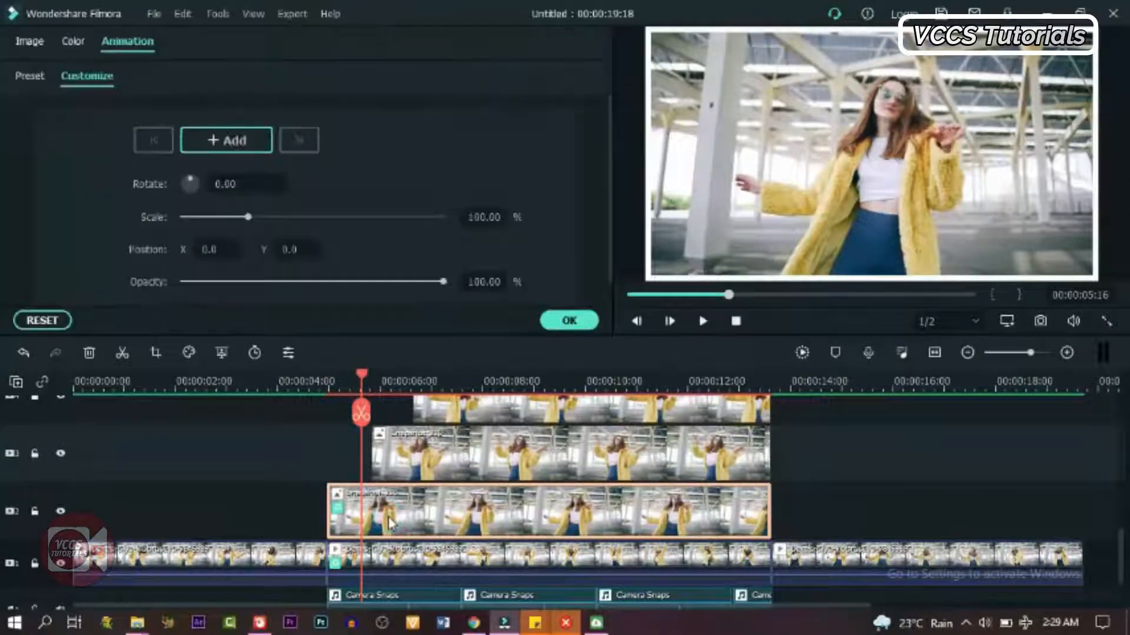
{"action": "left_click", "coordinate": [28, 41]}
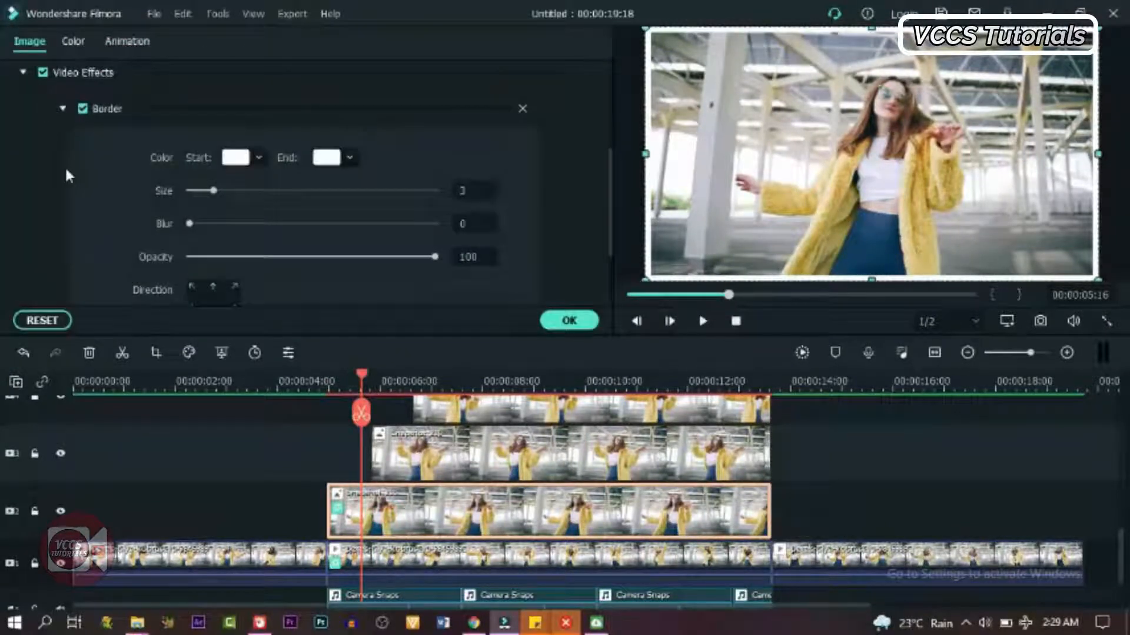
{"action": "left_click", "coordinate": [18, 71]}
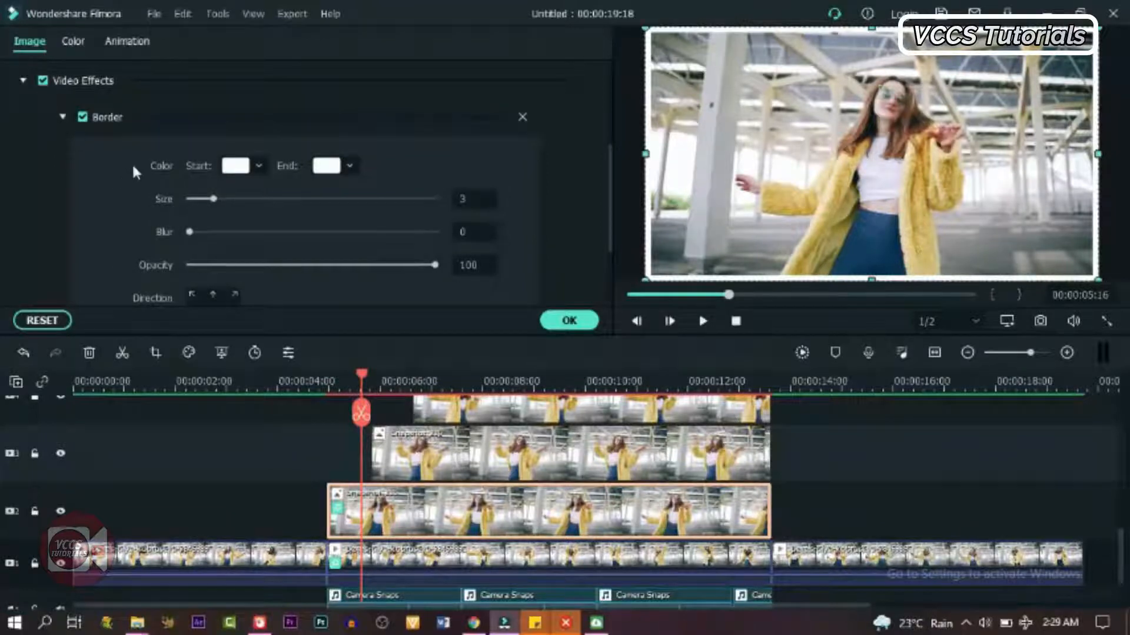
{"action": "left_click", "coordinate": [464, 197]}
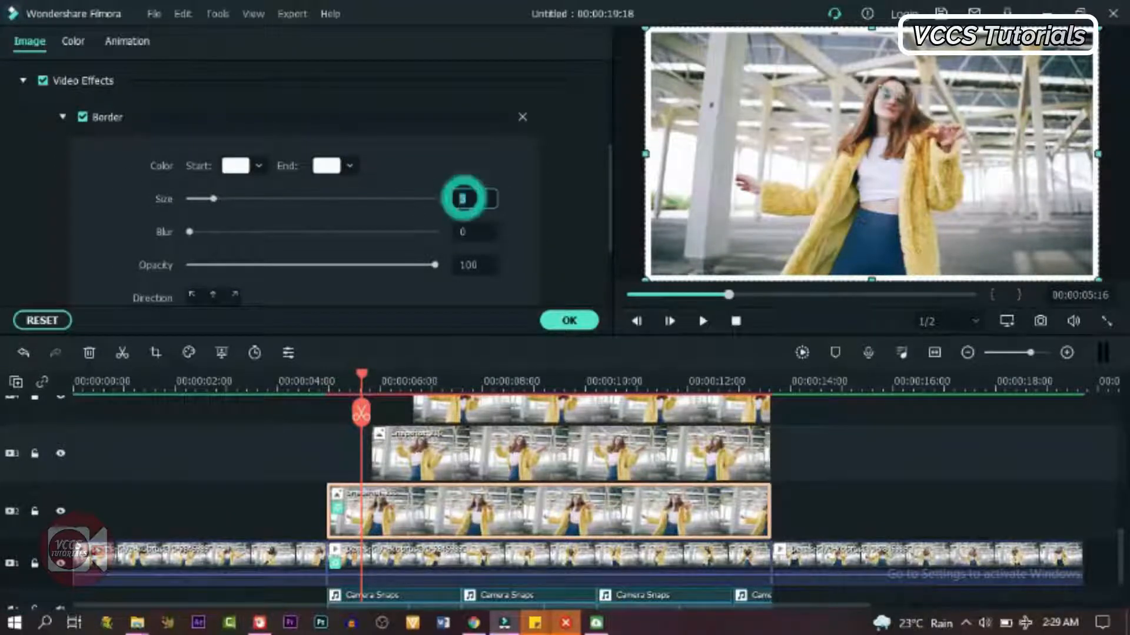
{"action": "type", "text": "4"}
{"action": "left_click", "coordinate": [566, 323]}
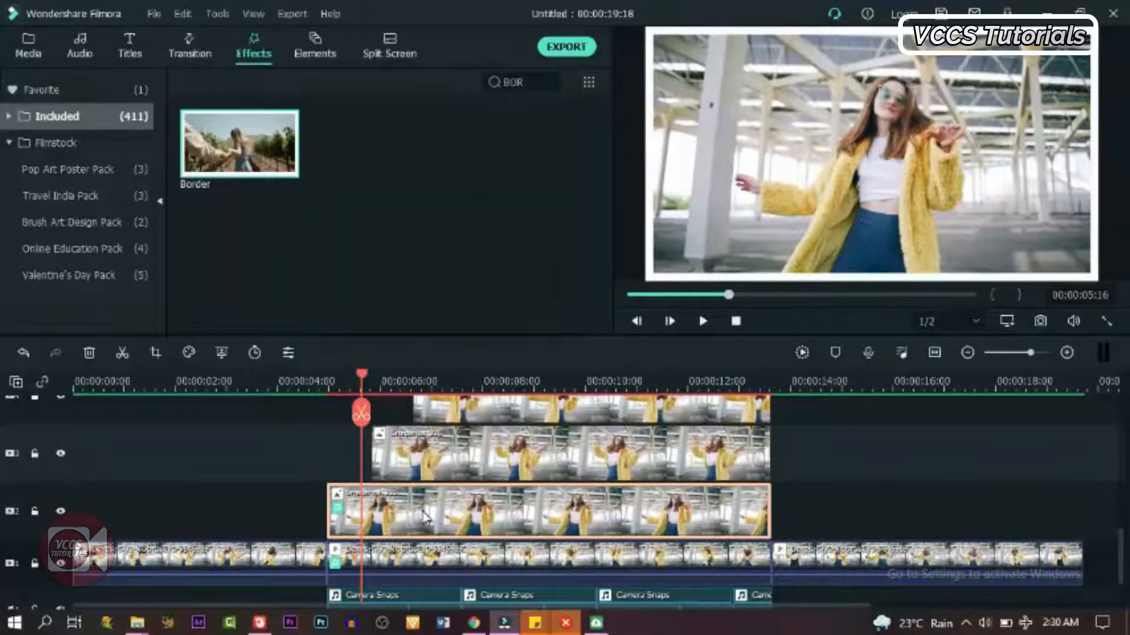
Step: Copy the Border effect from Snapshot_235 and paste it onto all the other stacked snapshot clips
{"action": "right_click", "coordinate": [425, 518]}
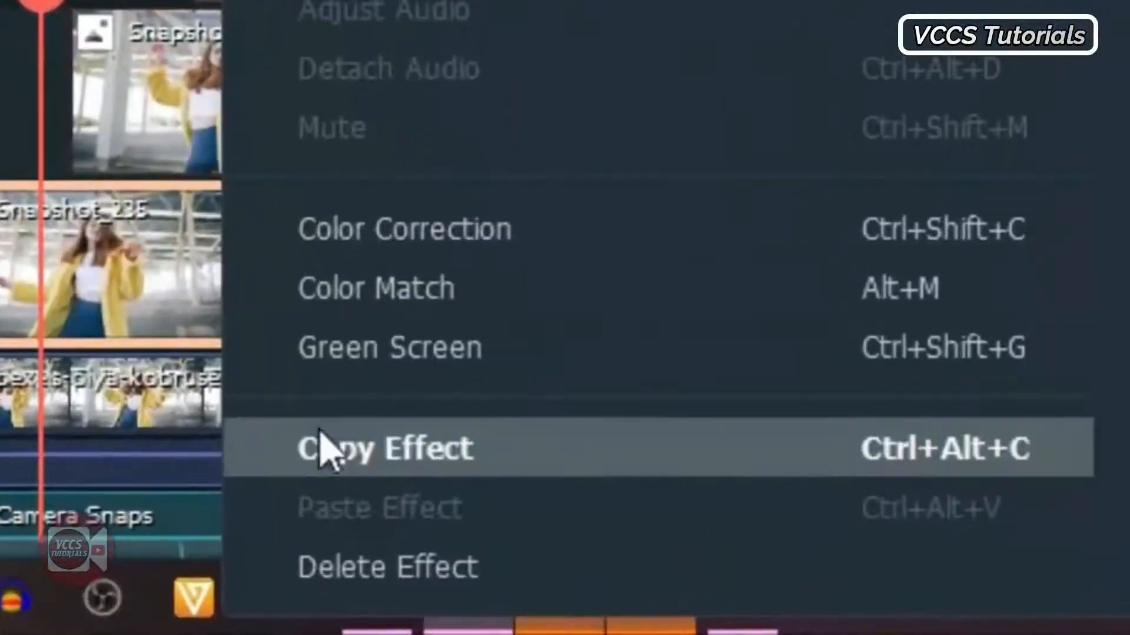
{"action": "left_click", "coordinate": [329, 464]}
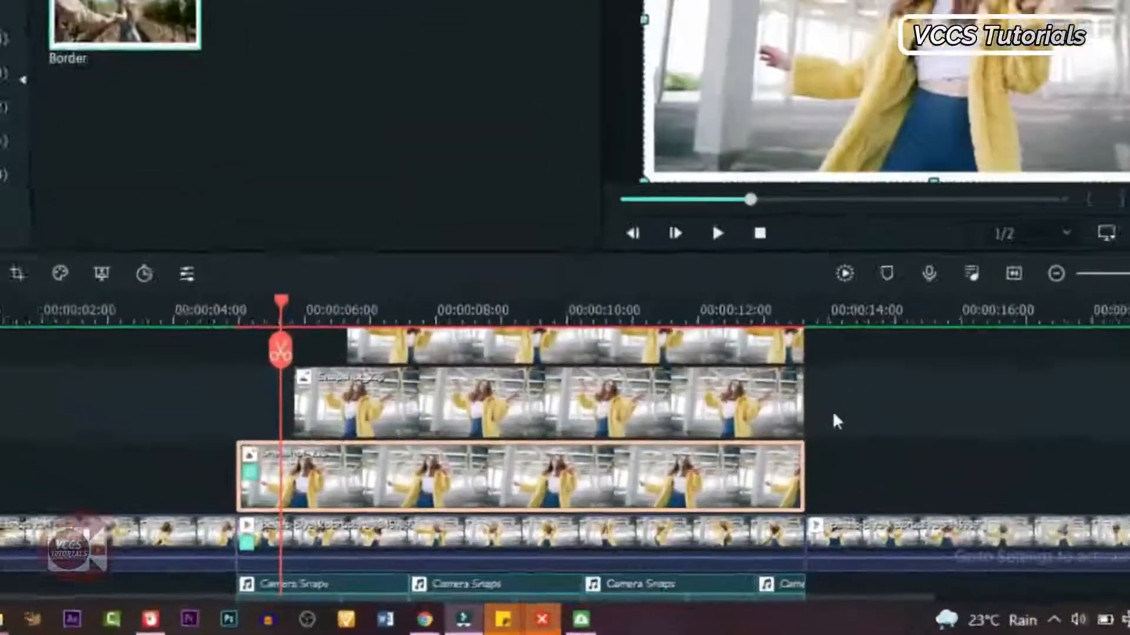
{"action": "left_click_drag", "start_coordinate": [837, 421], "coordinate": [759, 306]}
{"action": "left_click_drag", "start_coordinate": [786, 176], "coordinate": [799, 250]}
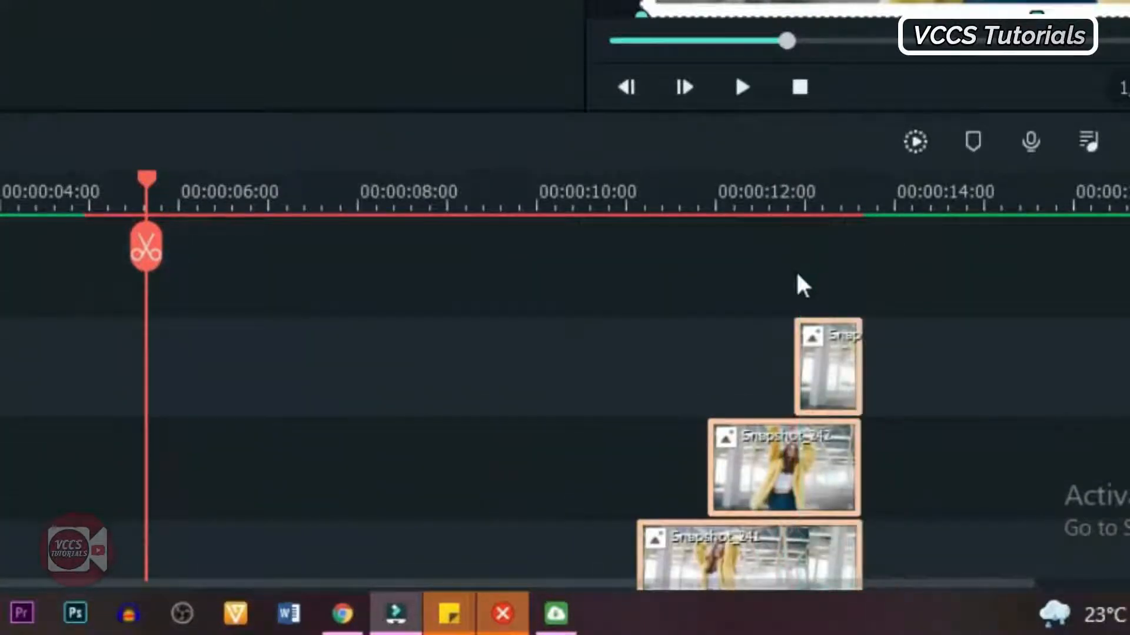
{"action": "right_click", "coordinate": [774, 477]}
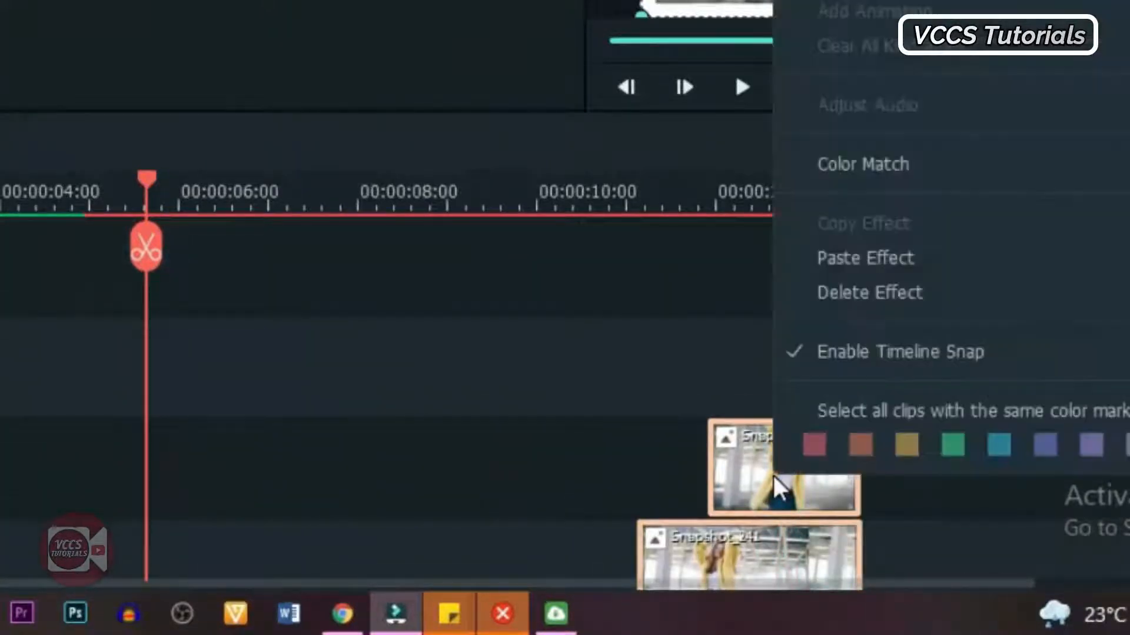
{"action": "left_click", "coordinate": [877, 269]}
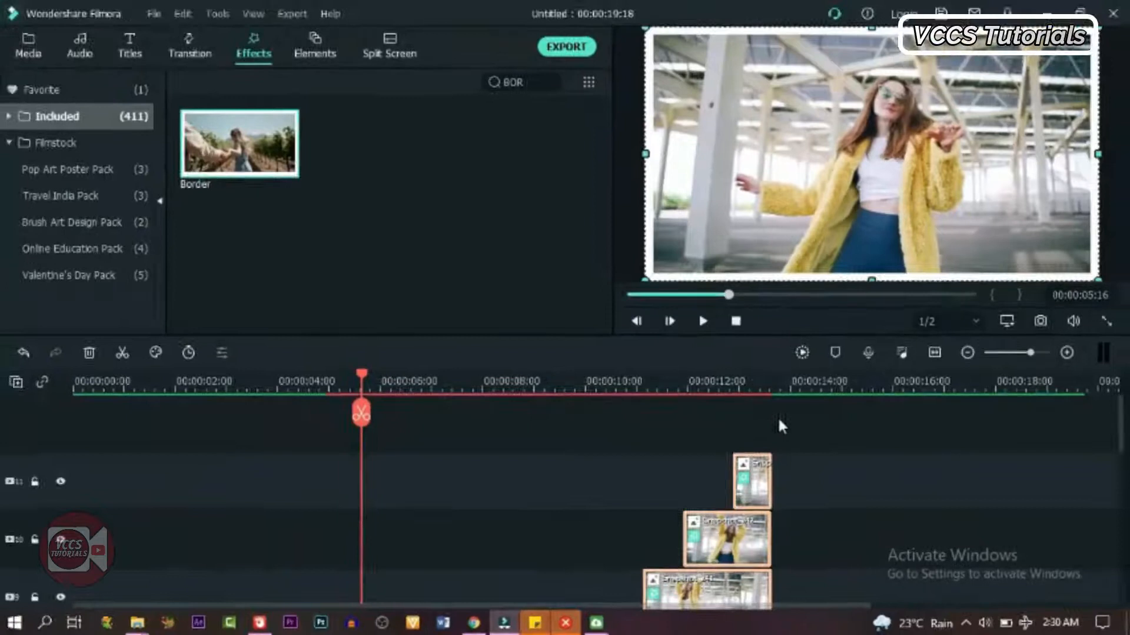
Step: Scrub through the stacked snapshots to check the border on each one
{"action": "left_click", "coordinate": [572, 383]}
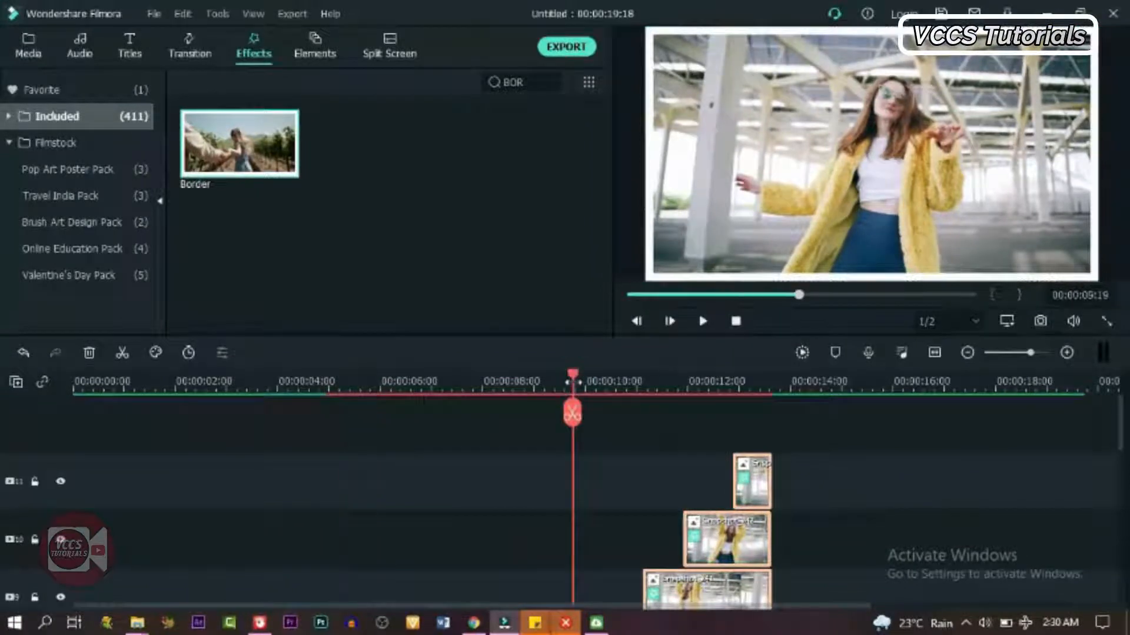
{"action": "scroll", "coordinate": [573, 382], "scroll_direction": "down", "scroll_amount": 5}
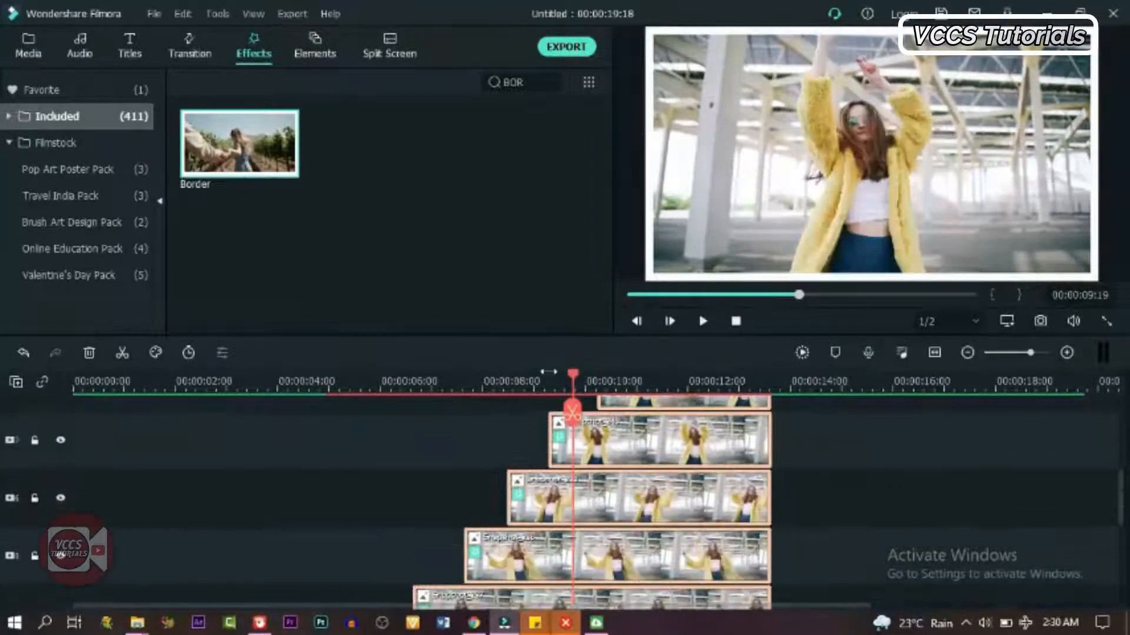
{"action": "left_click_drag", "start_coordinate": [573, 380], "coordinate": [421, 453]}
{"action": "scroll", "coordinate": [486, 451], "scroll_direction": "down", "scroll_amount": 2}
{"action": "left_click_drag", "start_coordinate": [498, 381], "coordinate": [594, 381]}
{"action": "scroll", "coordinate": [522, 464], "scroll_direction": "down", "scroll_amount": 3}
Step: Add a custom animation keyframe to Snapshot_235 at the very start of the clip
{"action": "left_click", "coordinate": [252, 382]}
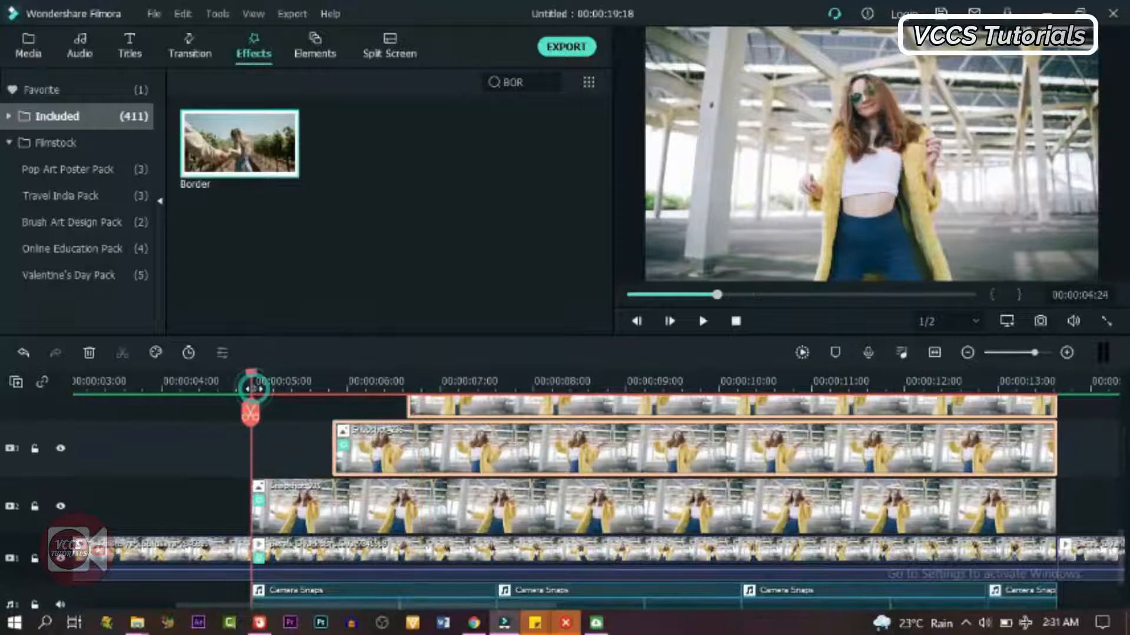
{"action": "left_click", "coordinate": [290, 503]}
{"action": "double_click", "coordinate": [289, 498]}
{"action": "left_click", "coordinate": [121, 46]}
{"action": "left_click", "coordinate": [98, 79]}
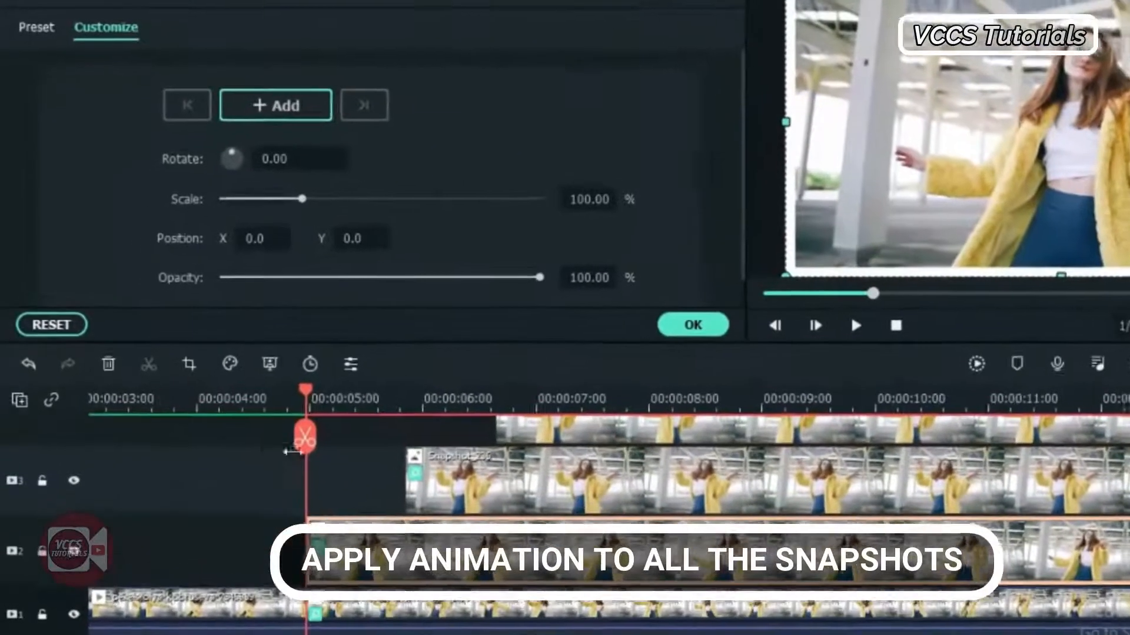
{"action": "left_click", "coordinate": [281, 106]}
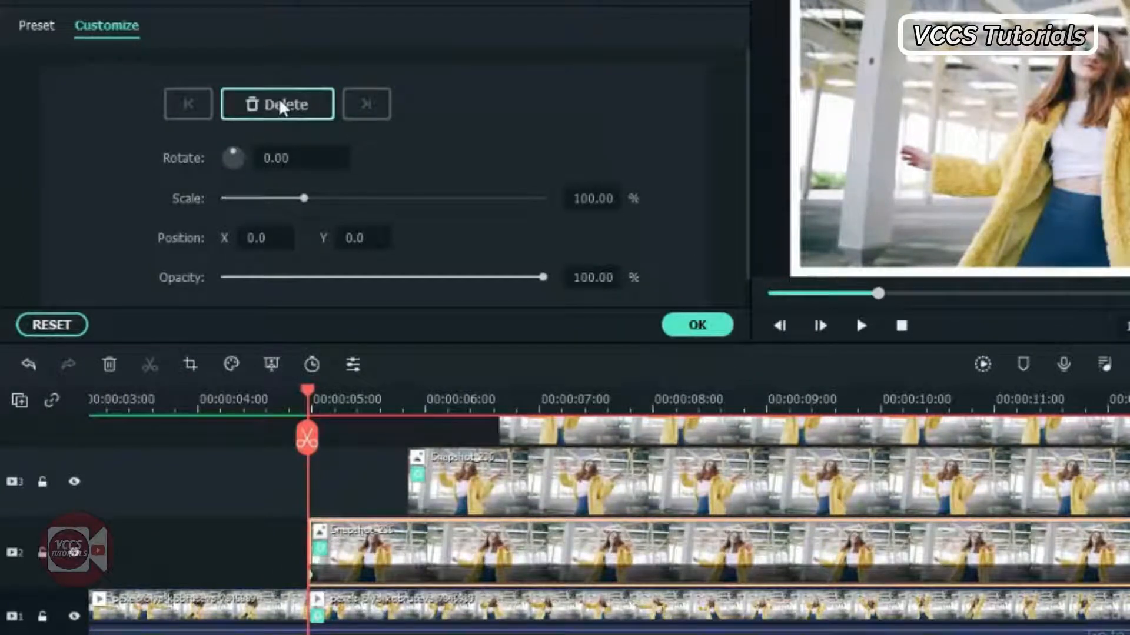
Step: Five frames into Snapshot_235, keyframe the scale at 60% and the rotation at 5, and play back the animation
{"action": "key", "text": "Right"}
{"action": "key", "text": "Right"}
{"action": "key", "text": "Right"}
{"action": "key", "text": "Right"}
{"action": "key", "text": "Right"}
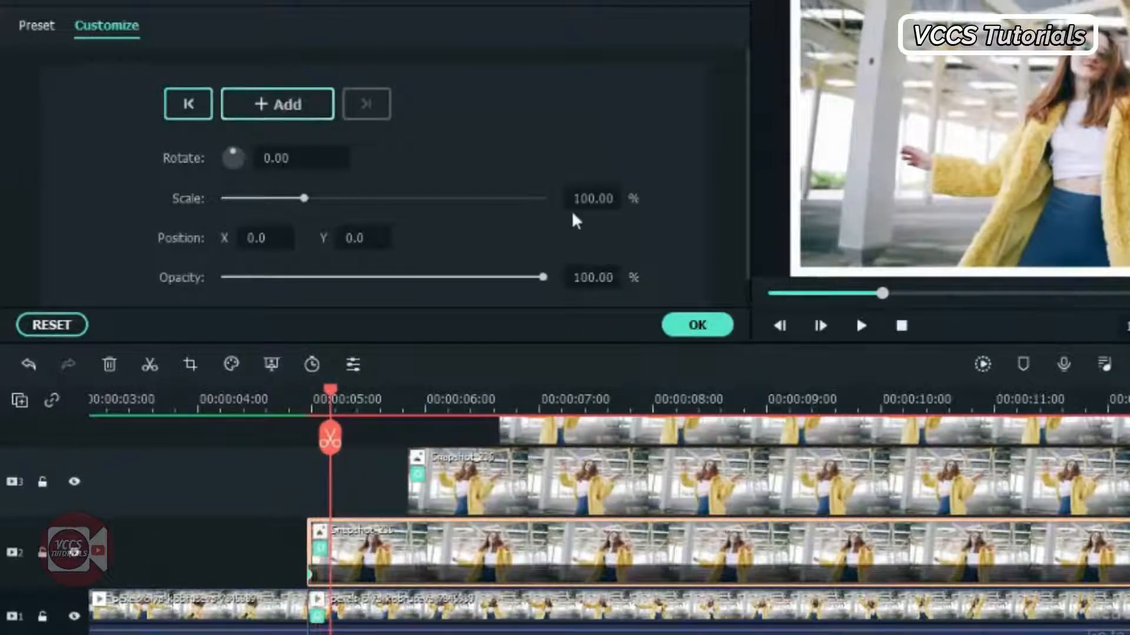
{"action": "left_click", "coordinate": [591, 199]}
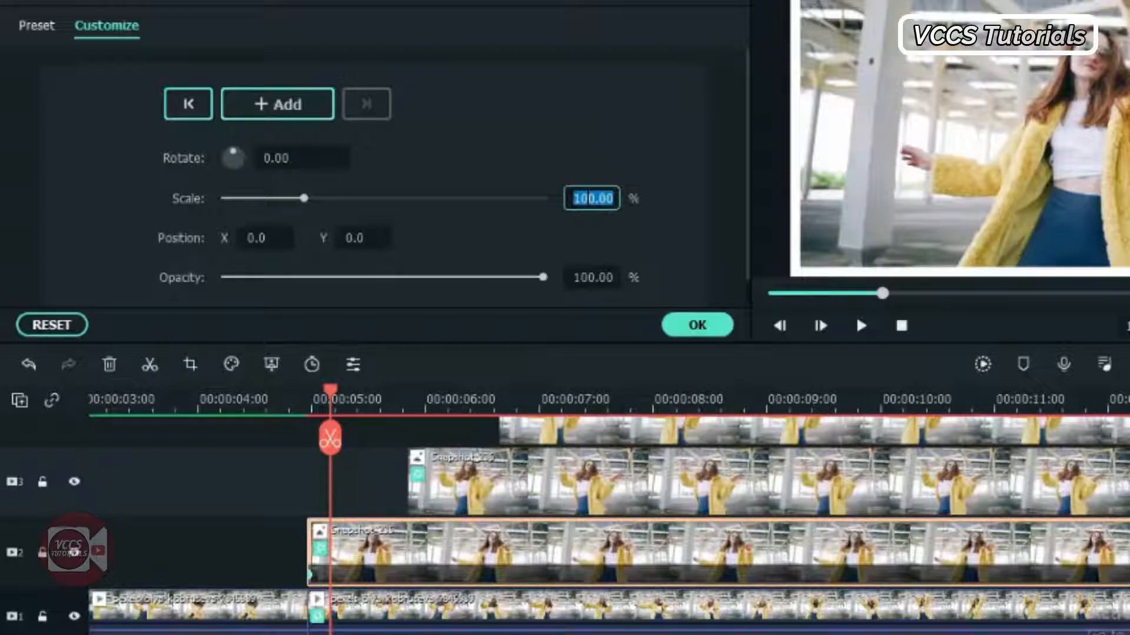
{"action": "type", "text": "60"}
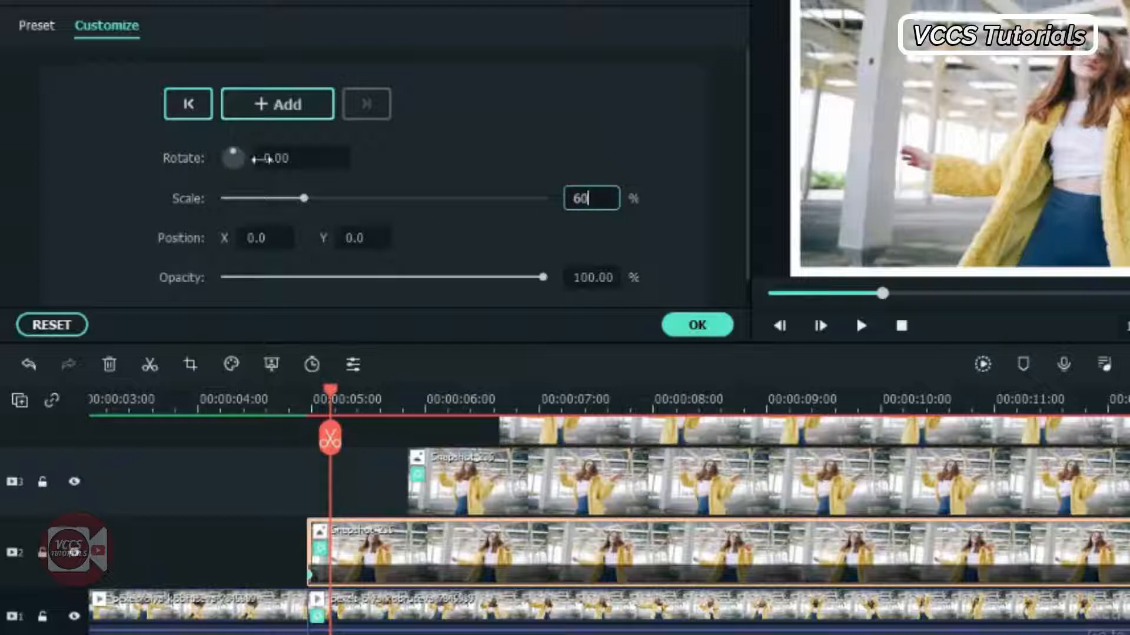
{"action": "left_click", "coordinate": [272, 158]}
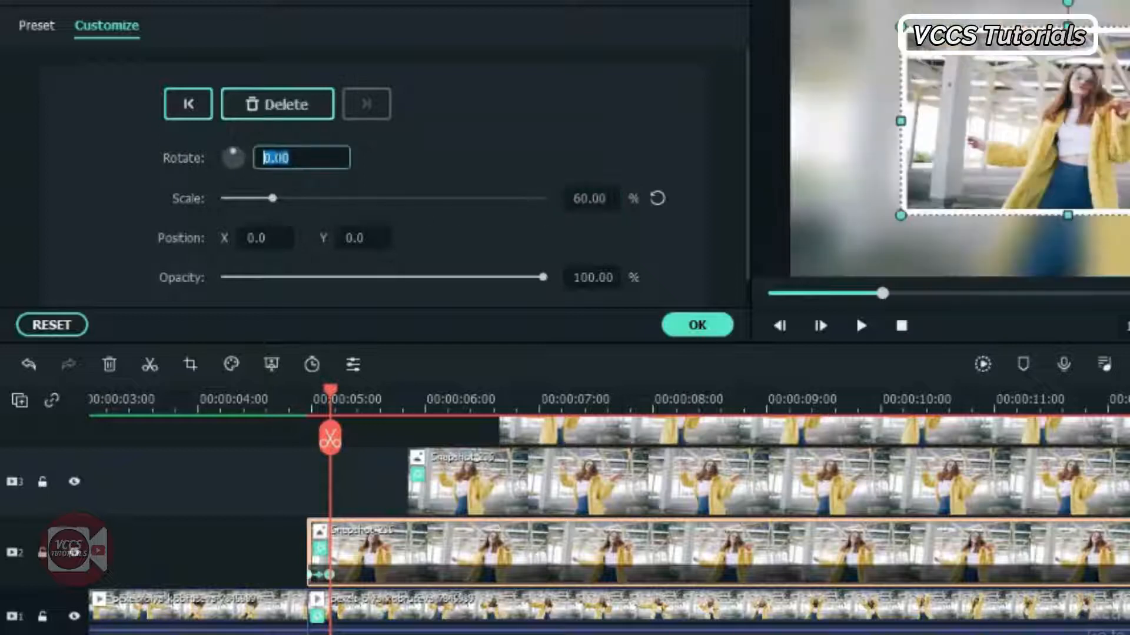
{"action": "type", "text": "5"}
{"action": "key", "text": "Return"}
{"action": "left_click", "coordinate": [861, 325]}
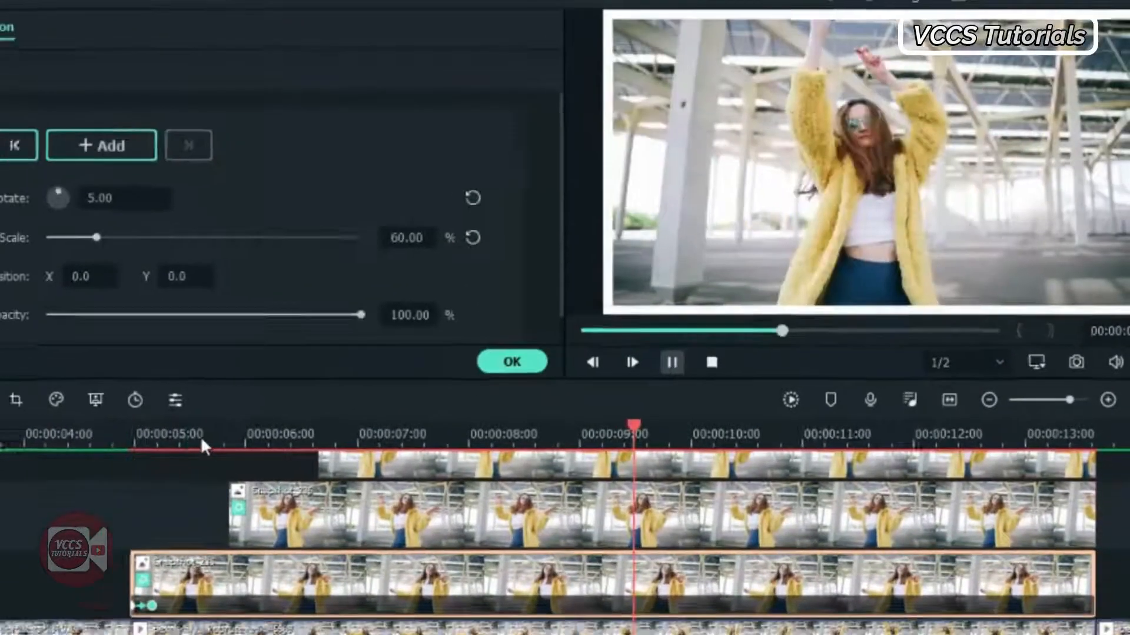
{"action": "left_click", "coordinate": [201, 442]}
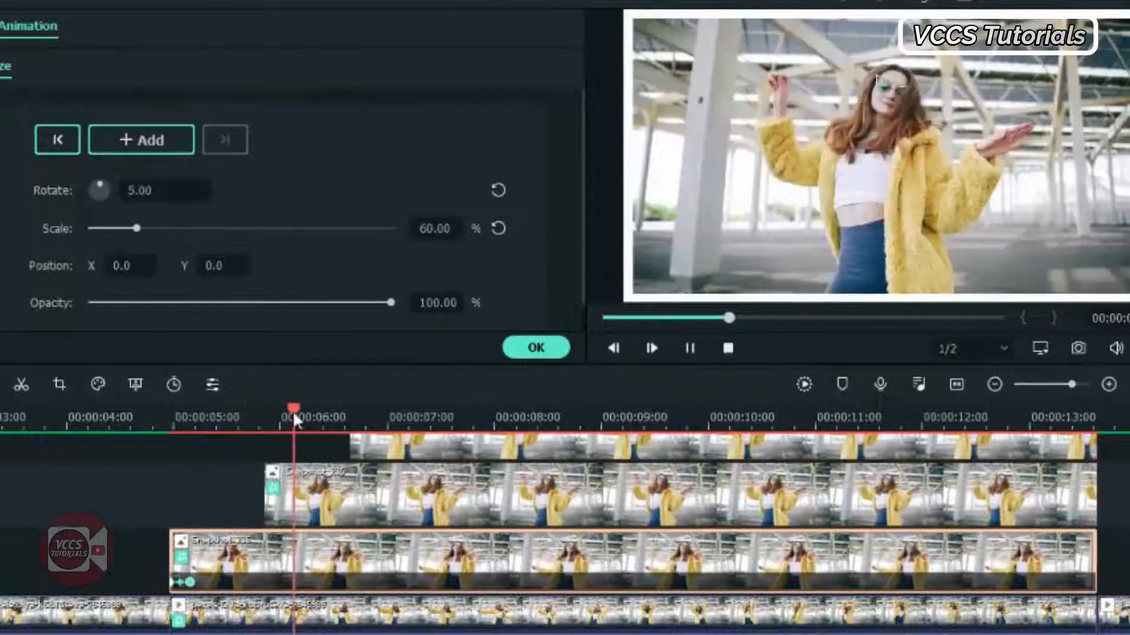
Step: Add a custom animation keyframe to Snapshot_236 at the very start of the clip
{"action": "left_click", "coordinate": [282, 406]}
{"action": "key", "text": "space"}
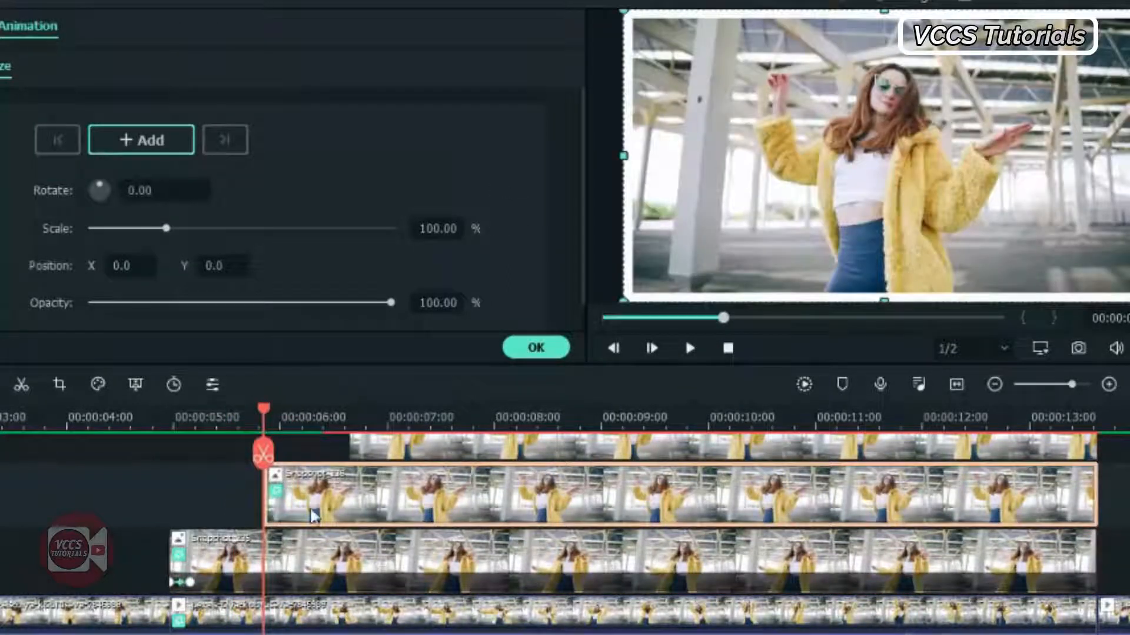
{"action": "left_click", "coordinate": [316, 497]}
{"action": "left_click", "coordinate": [147, 142]}
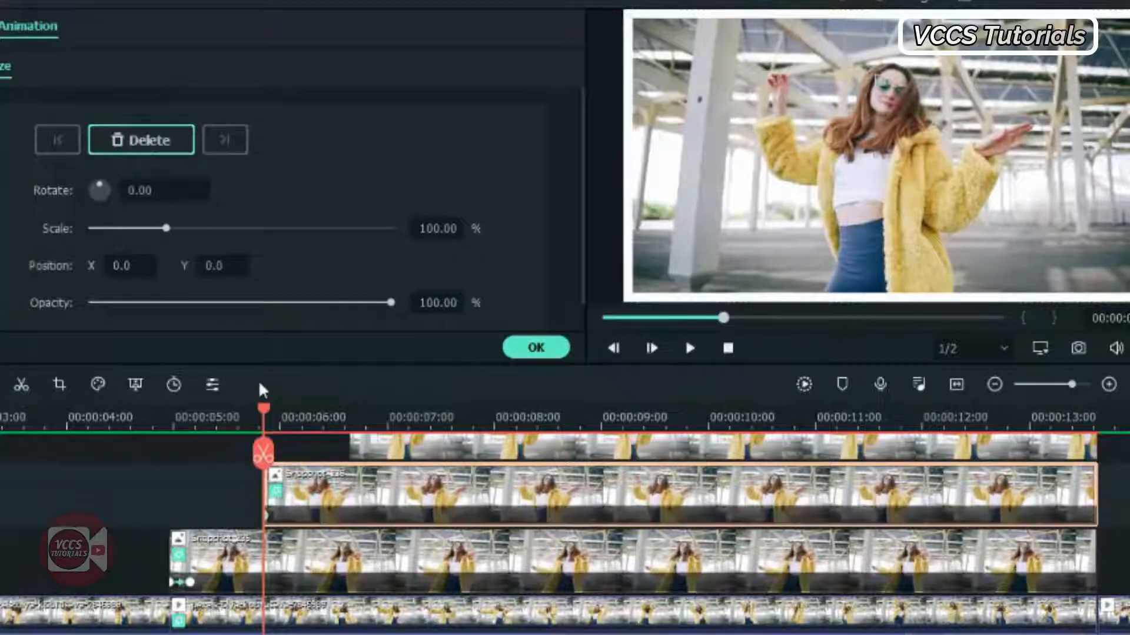
Step: Five frames into Snapshot_236, keyframe the scale at 60% and the rotation at -3
{"action": "key", "text": "Right"}
{"action": "key", "text": "Right"}
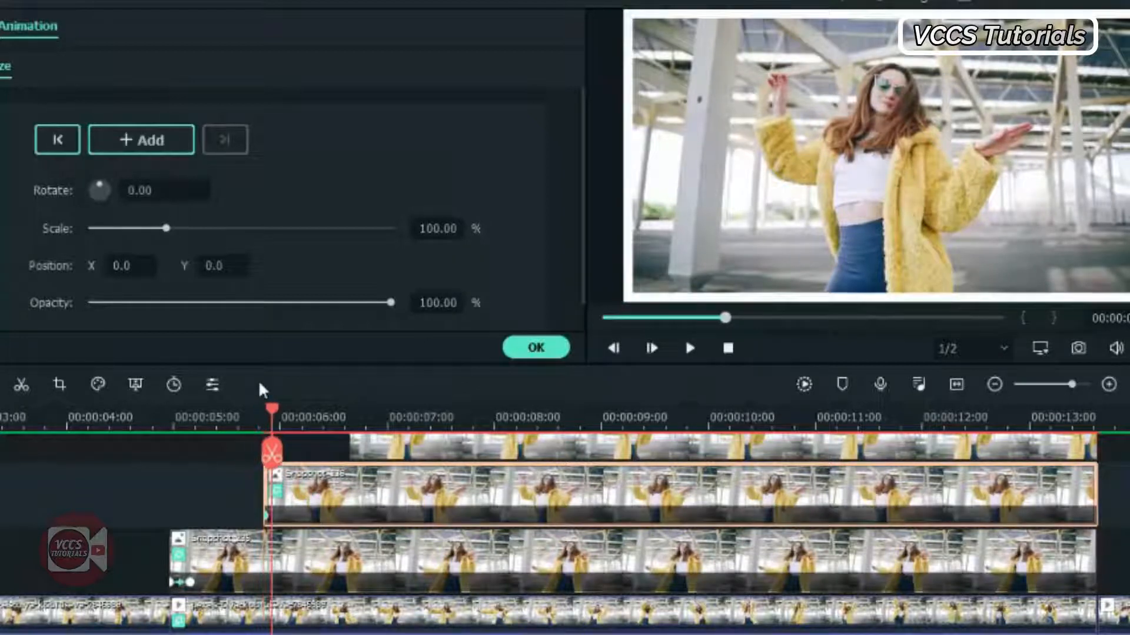
{"action": "key", "text": "Right"}
{"action": "key", "text": "Right"}
{"action": "key", "text": "Right"}
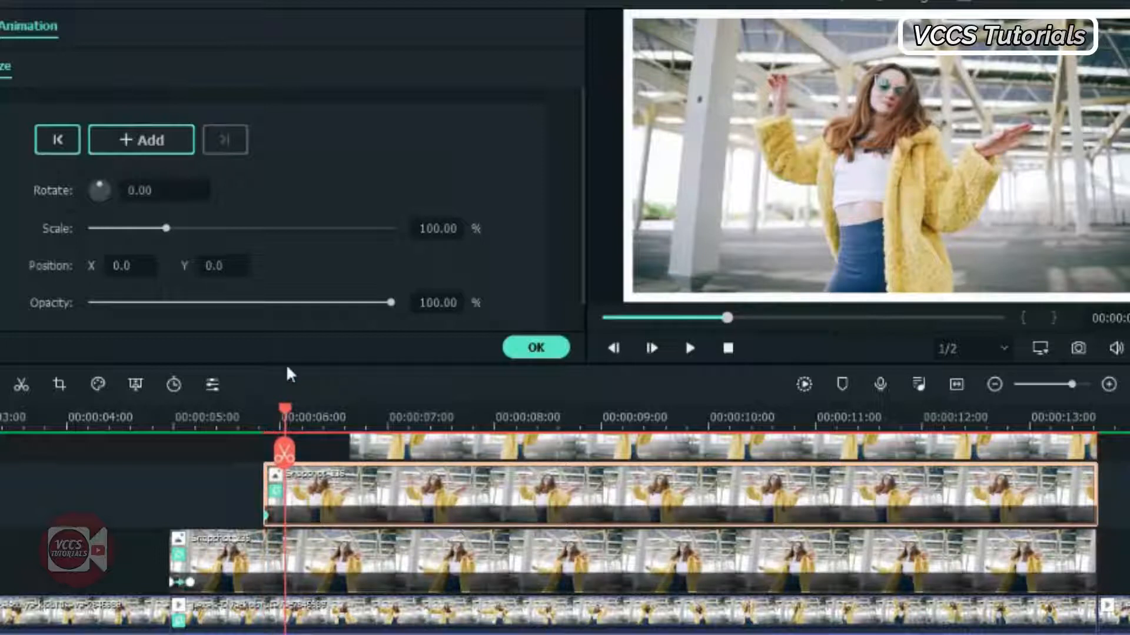
{"action": "left_click", "coordinate": [422, 230]}
{"action": "type", "text": "60"}
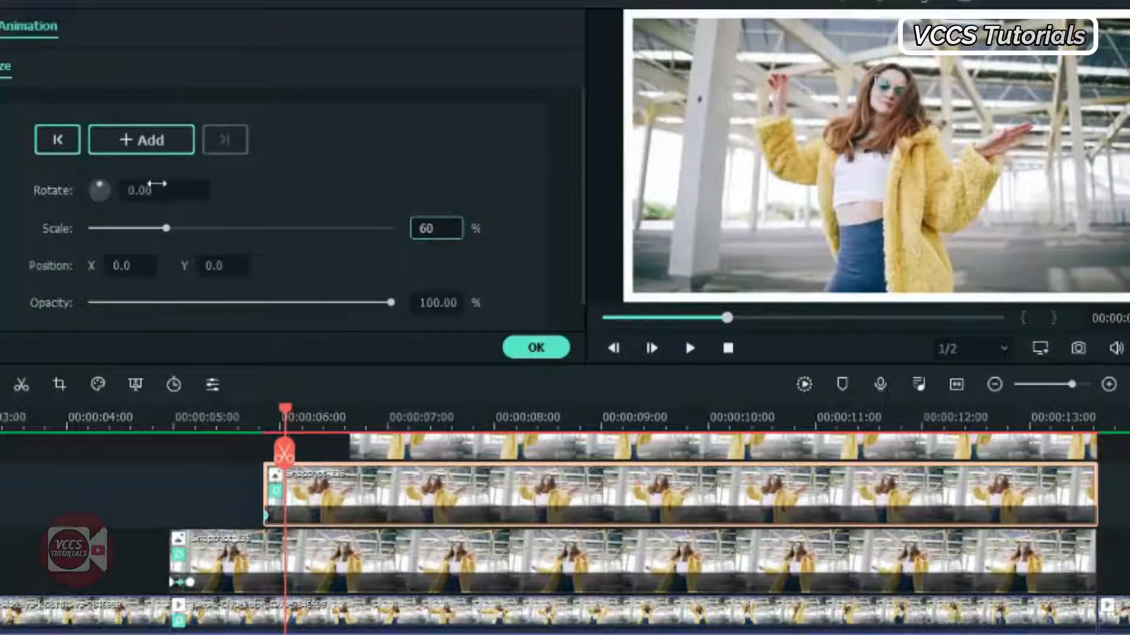
{"action": "left_click", "coordinate": [154, 187]}
{"action": "key", "text": "BackSpace"}
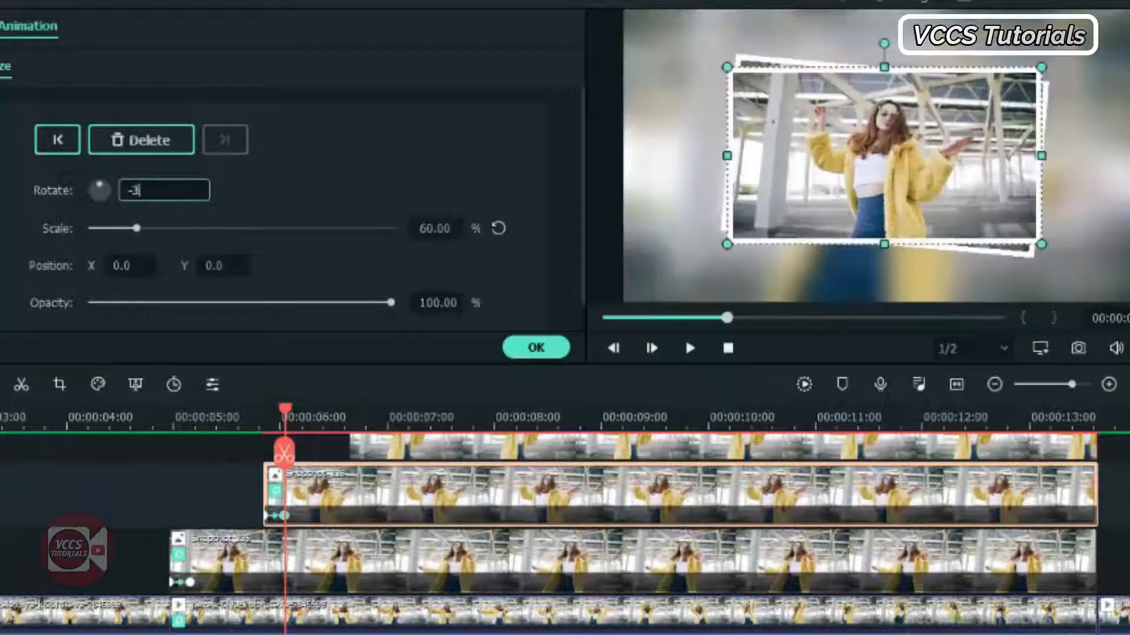
Step: Add a custom animation keyframe to Snapshot_237 at the very start of the clip
{"action": "scroll", "coordinate": [287, 415], "scroll_direction": "up", "scroll_amount": 3}
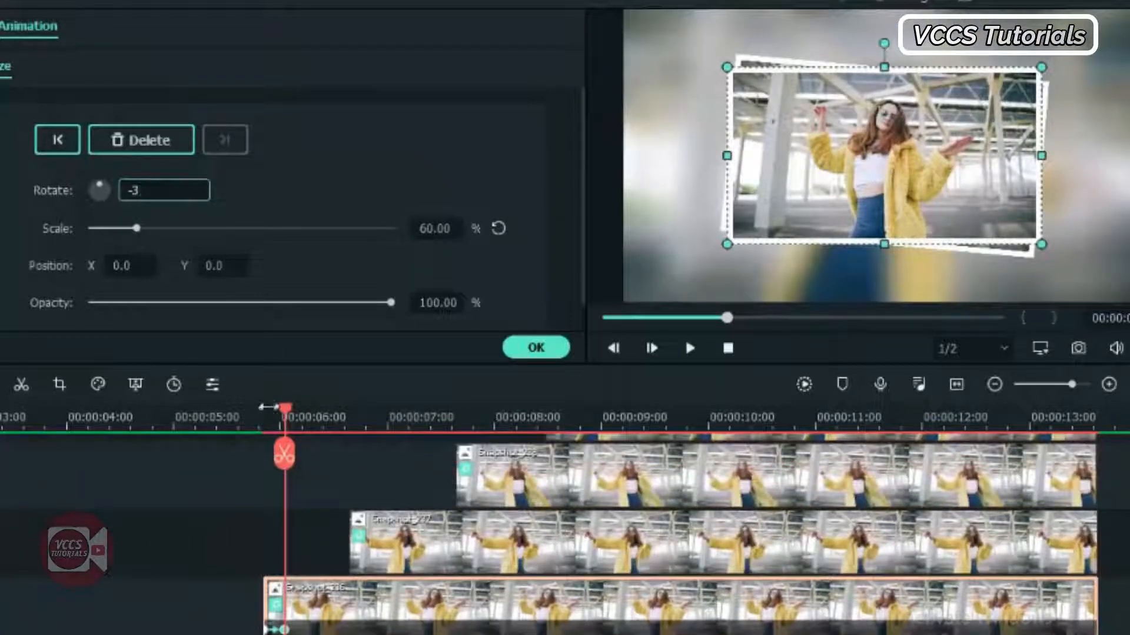
{"action": "left_click_drag", "start_coordinate": [287, 415], "coordinate": [355, 425]}
{"action": "left_click", "coordinate": [394, 545]}
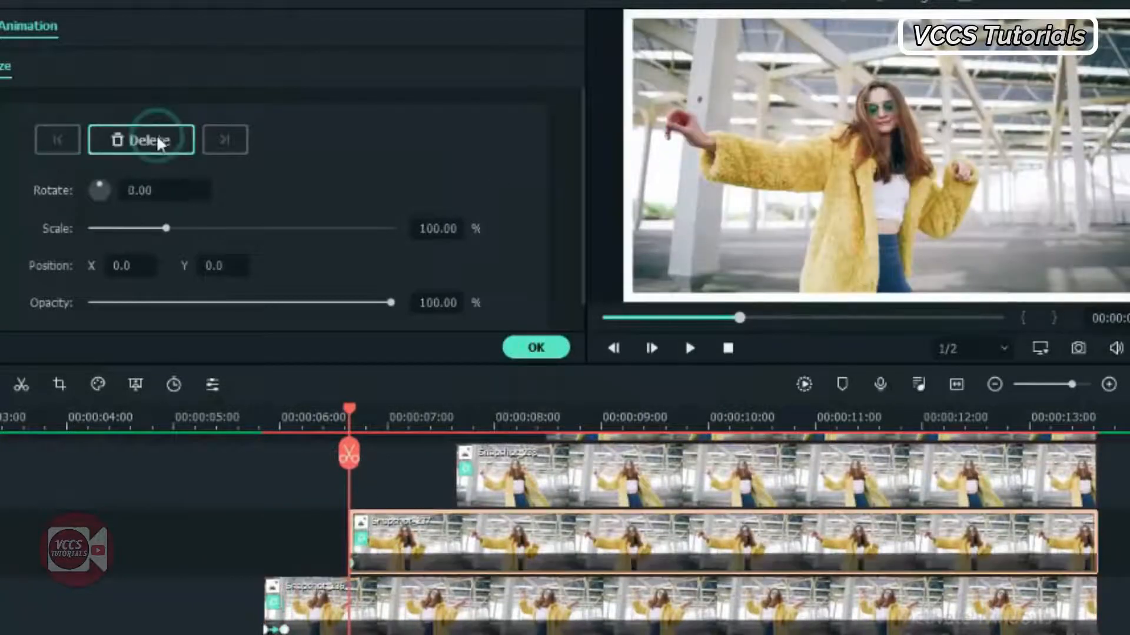
Step: Five frames into Snapshot_237, keyframe the scale at 60%
{"action": "key", "text": "Right"}
{"action": "key", "text": "Right"}
{"action": "key", "text": "Right"}
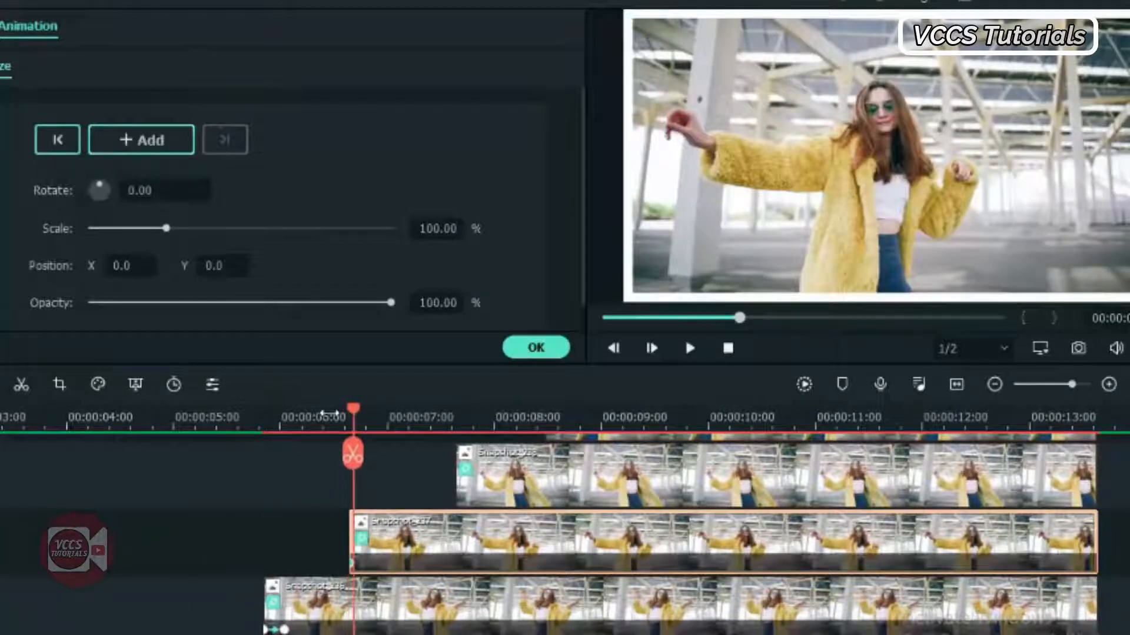
{"action": "key", "text": "Right"}
{"action": "key", "text": "Right"}
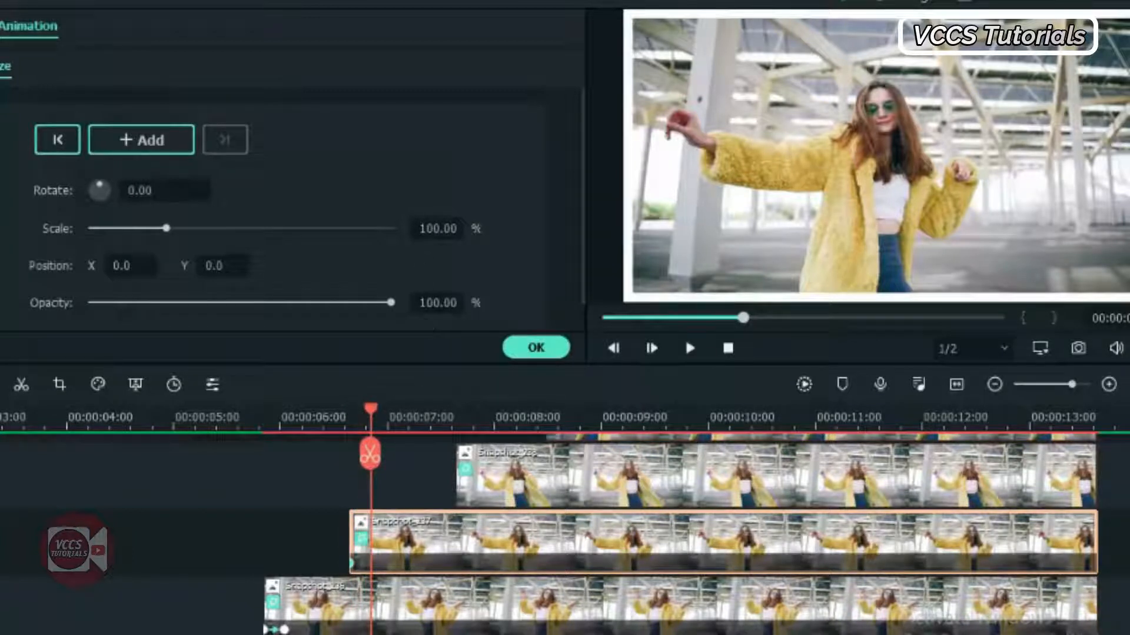
{"action": "left_click", "coordinate": [436, 229]}
{"action": "type", "text": "6"}
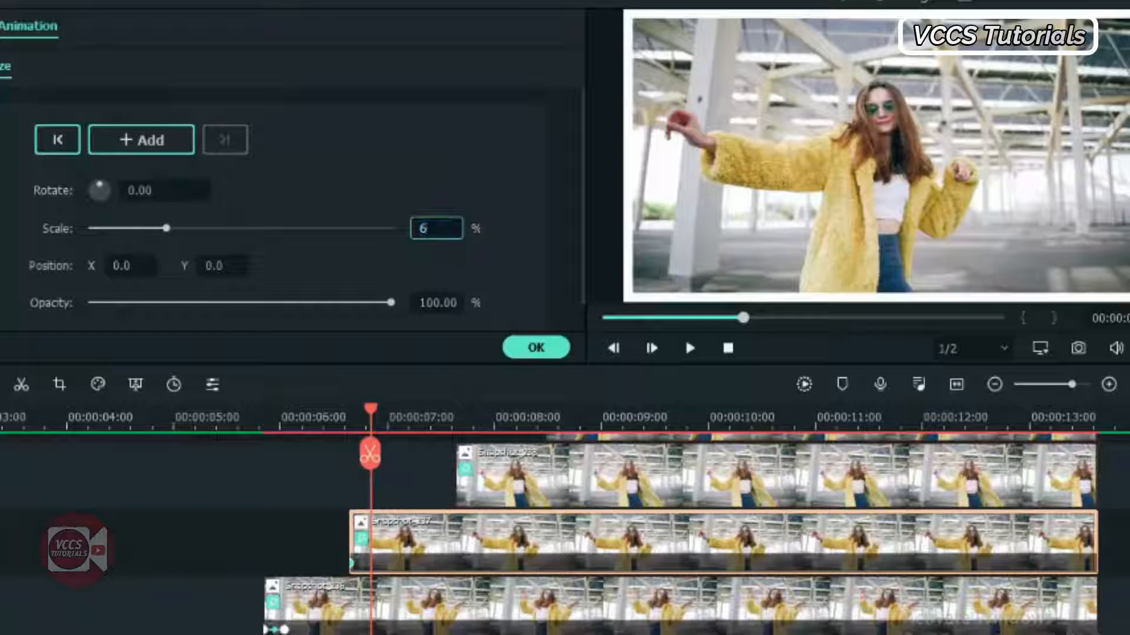
{"action": "key", "text": "Return"}
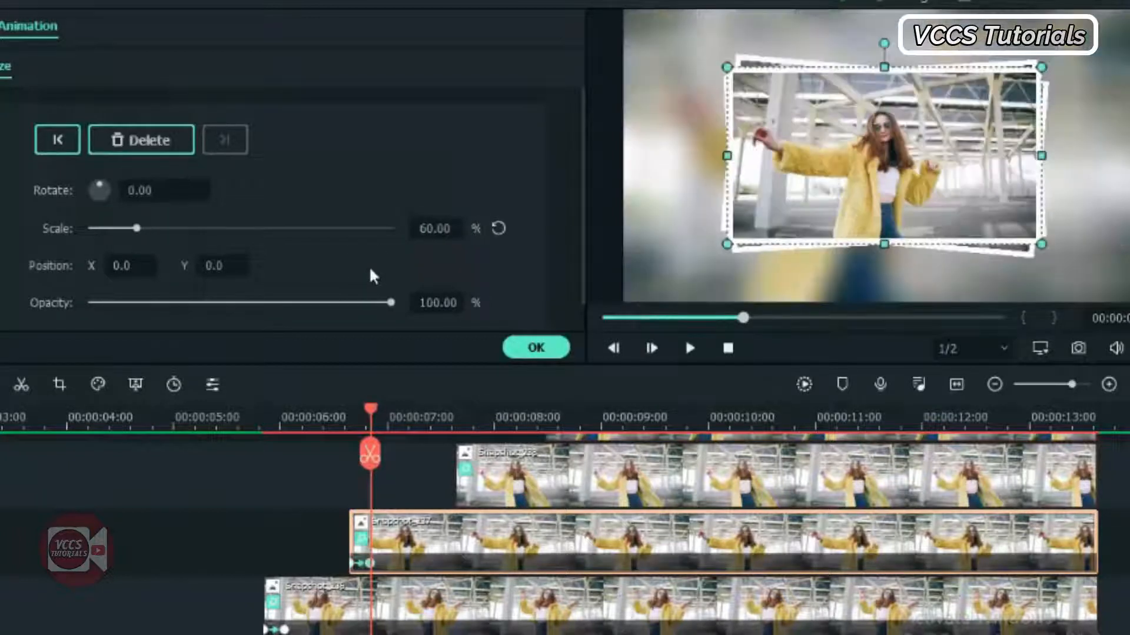
Step: Add a custom animation keyframe to Snapshot_238 at the very start of the clip
{"action": "left_click", "coordinate": [453, 415]}
{"action": "left_click_drag", "start_coordinate": [456, 416], "coordinate": [462, 416]}
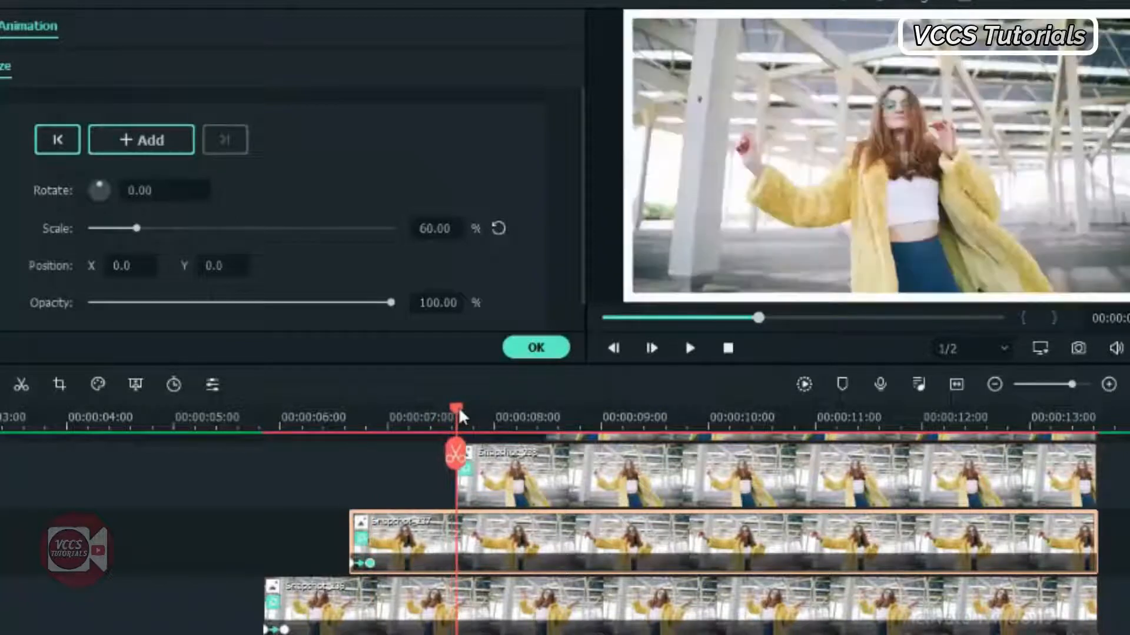
{"action": "left_click", "coordinate": [517, 491]}
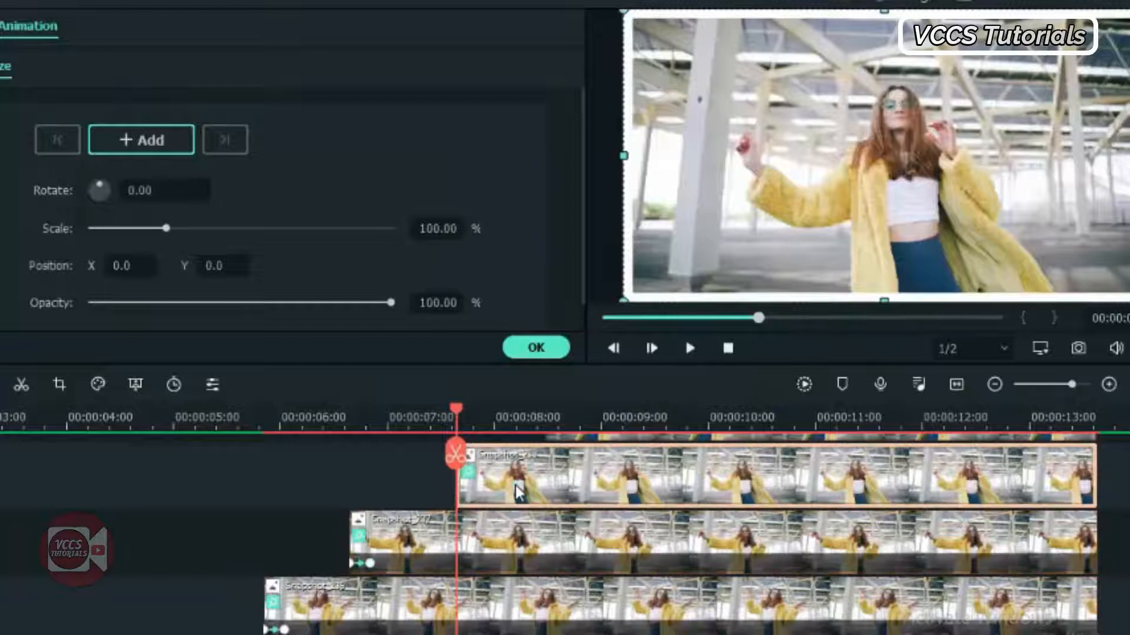
{"action": "left_click", "coordinate": [147, 140]}
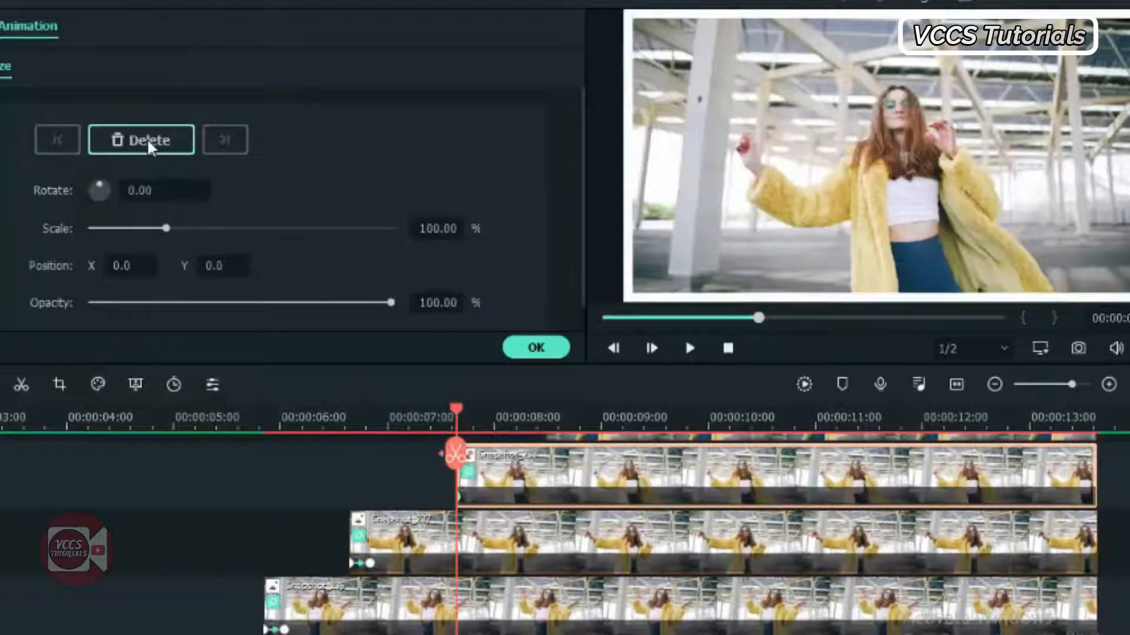
Step: Five frames into Snapshot_238, keyframe the scale at 60% and the rotation at 10
{"action": "key", "text": "Right"}
{"action": "key", "text": "Right"}
{"action": "key", "text": "Right"}
{"action": "key", "text": "Right"}
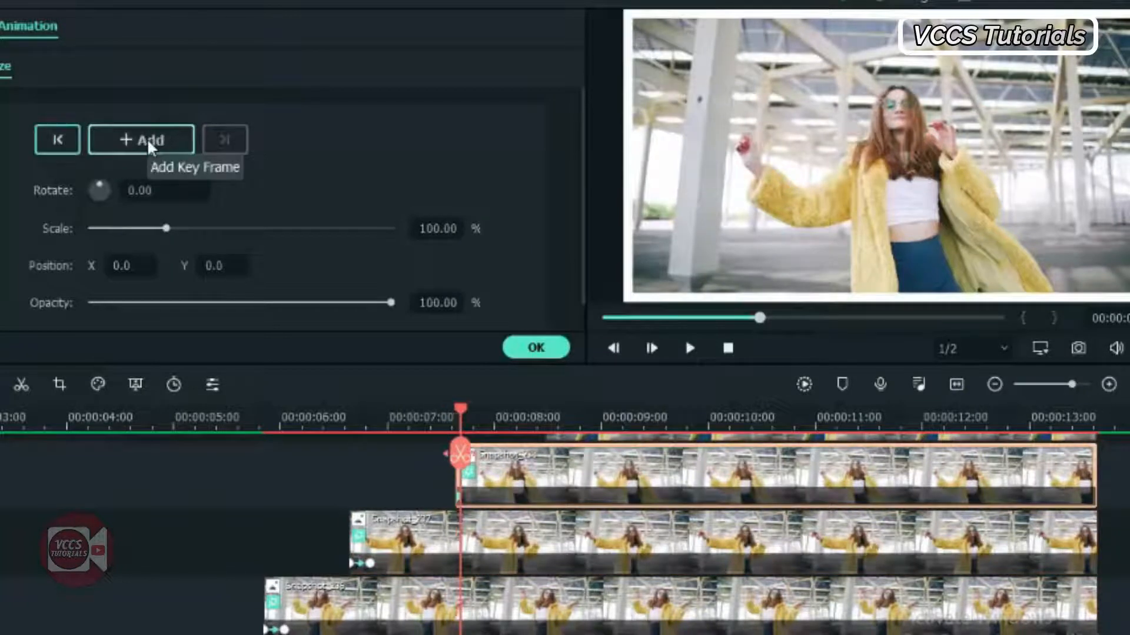
{"action": "key", "text": "Right"}
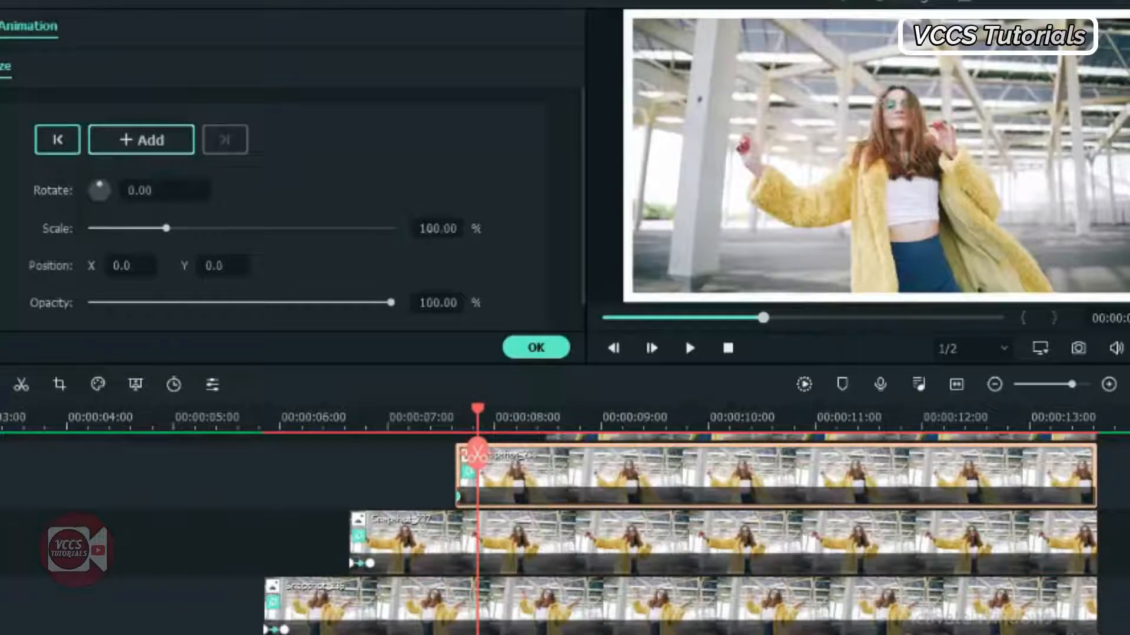
{"action": "left_click", "coordinate": [425, 228]}
{"action": "type", "text": "0"}
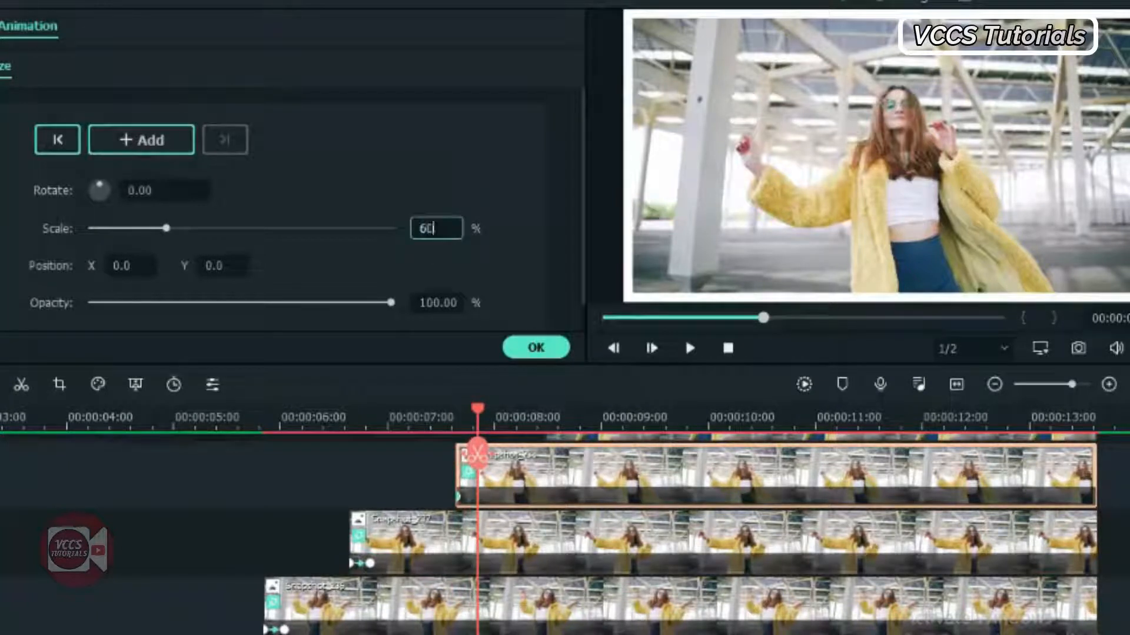
{"action": "left_click", "coordinate": [143, 191]}
{"action": "type", "text": "10"}
{"action": "left_click", "coordinate": [296, 259]}
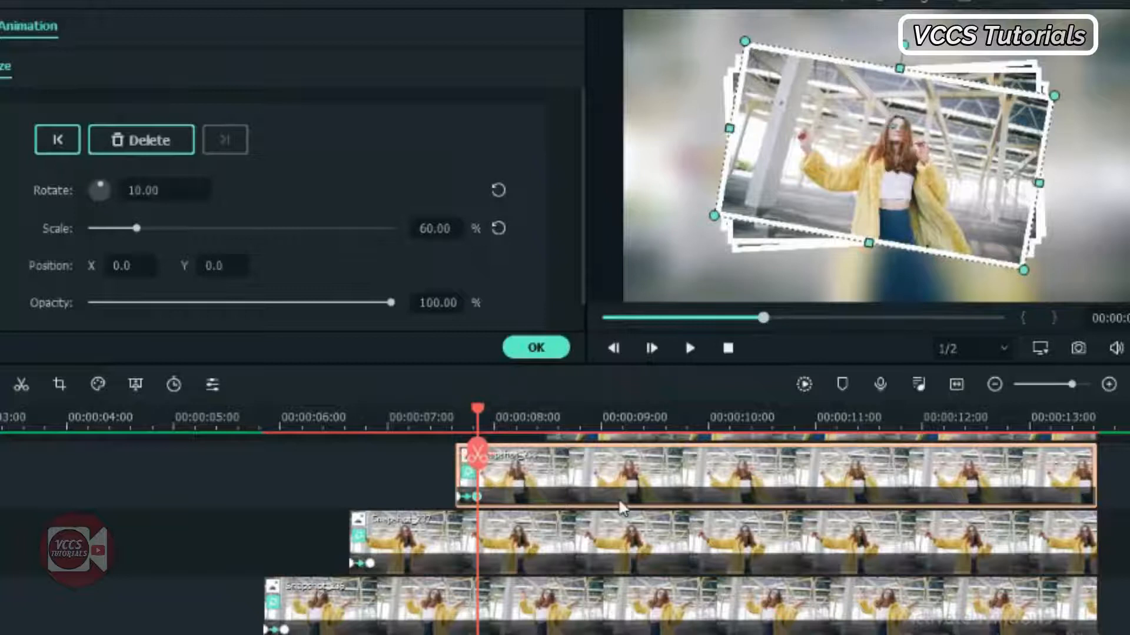
Step: Add a custom animation keyframe to Snapshot_239 at the very start of the clip
{"action": "scroll", "coordinate": [500, 419], "scroll_direction": "up", "scroll_amount": 2}
{"action": "left_click", "coordinate": [477, 406]}
{"action": "left_click", "coordinate": [545, 413]}
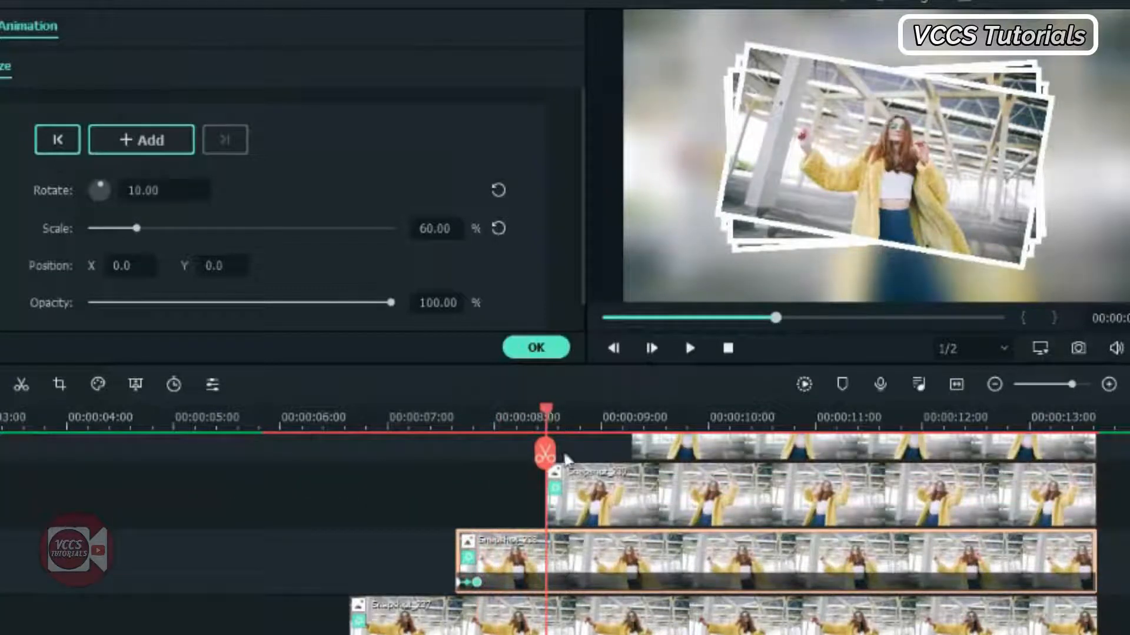
{"action": "left_click", "coordinate": [580, 496]}
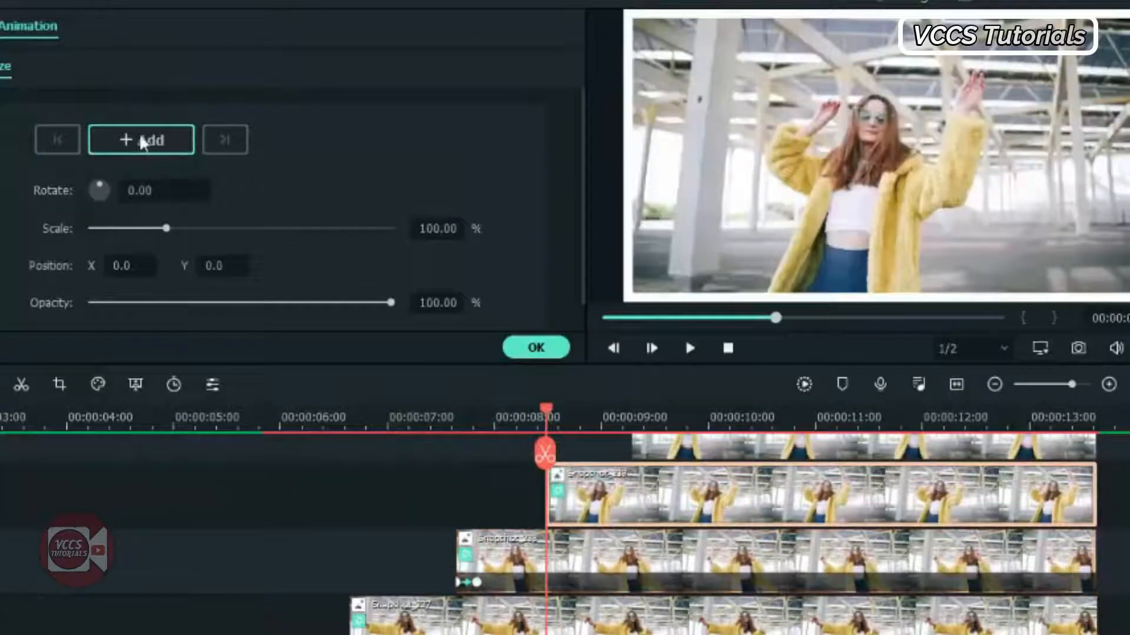
{"action": "left_click", "coordinate": [143, 141]}
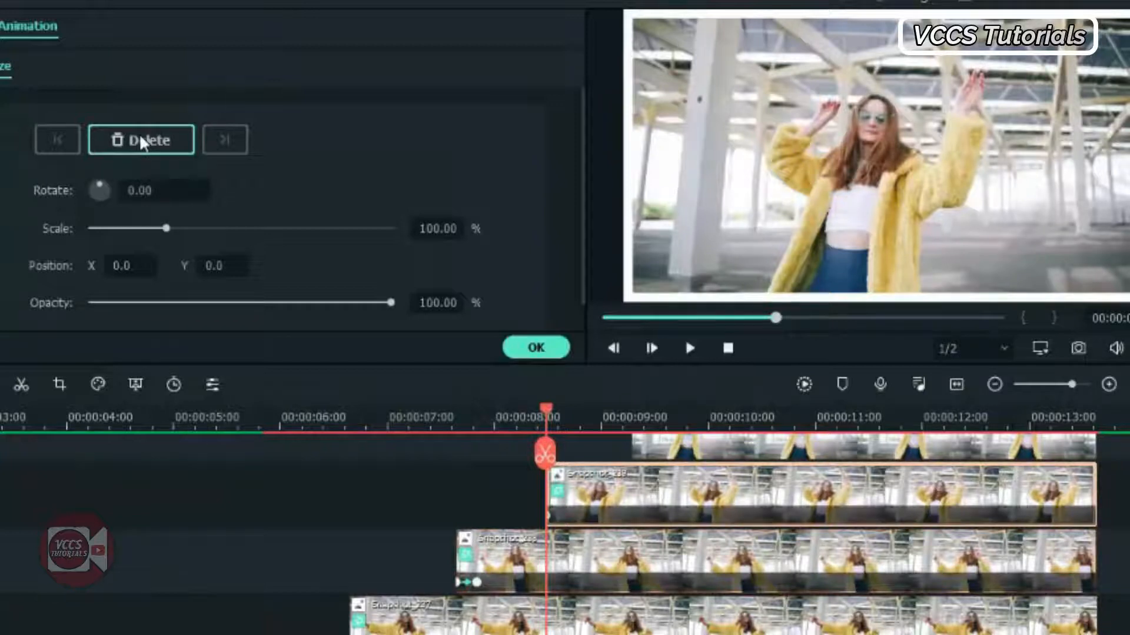
Step: Five frames into Snapshot_239, keyframe the scale at 60% and open the rotation value for editing
{"action": "key", "text": "Right"}
{"action": "key", "text": "Right"}
{"action": "key", "text": "Right"}
{"action": "key", "text": "Right"}
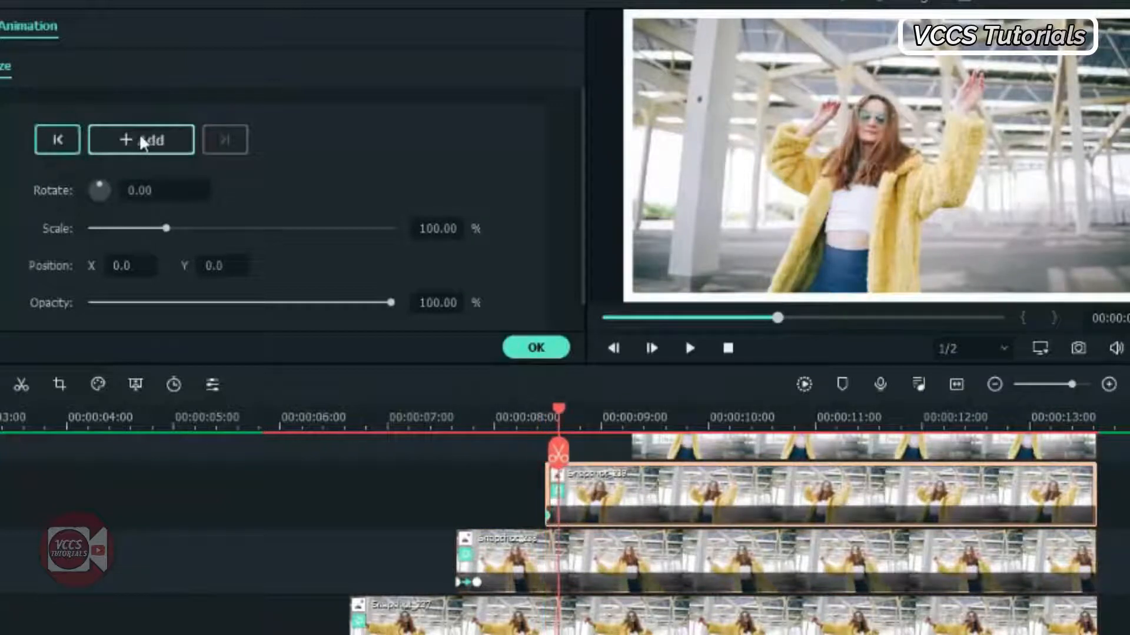
{"action": "key", "text": "Right"}
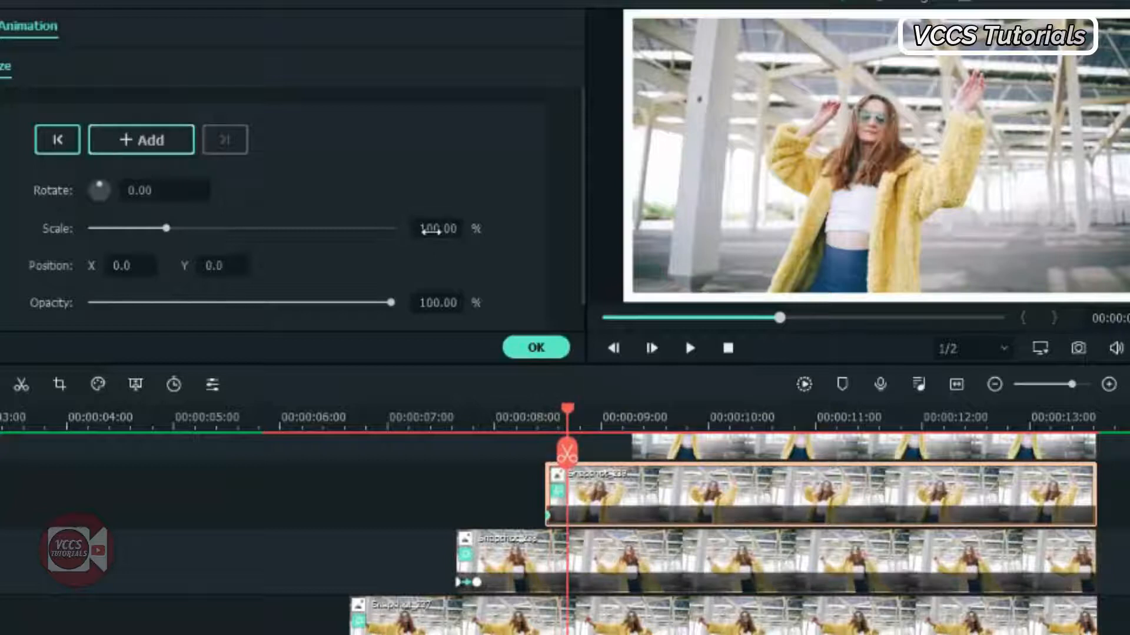
{"action": "left_click", "coordinate": [431, 230]}
{"action": "type", "text": "6"}
{"action": "left_click", "coordinate": [139, 190]}
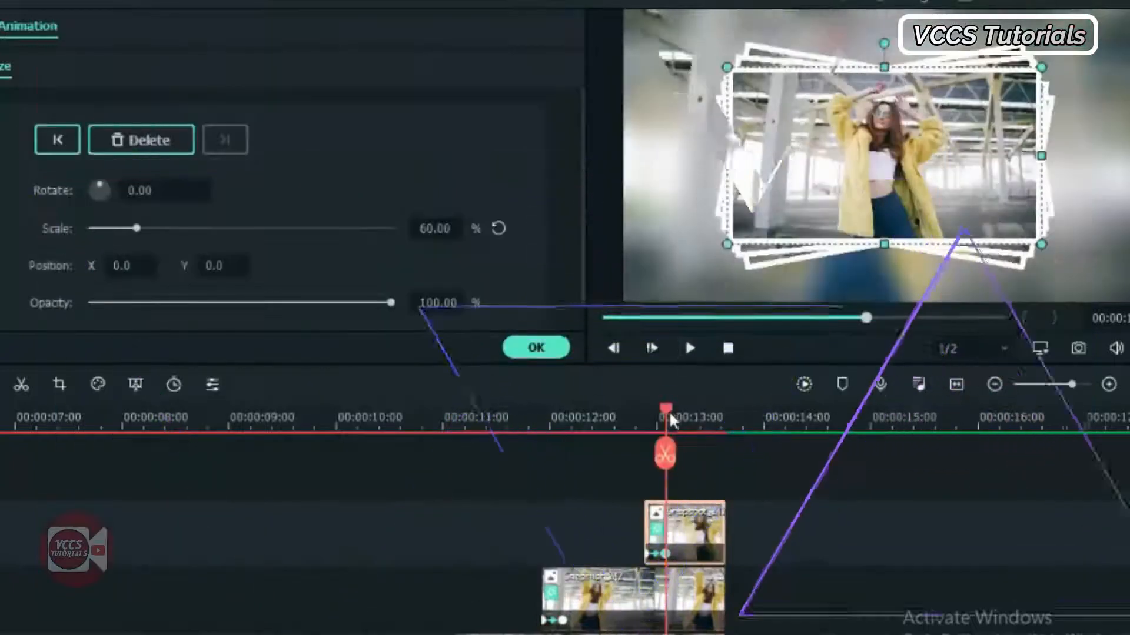
Step: Play back the animated snapshots and look over the stacked tracks to check the keyframes on each clip
{"action": "left_click_drag", "start_coordinate": [665, 412], "coordinate": [428, 489]}
{"action": "left_click", "coordinate": [690, 349]}
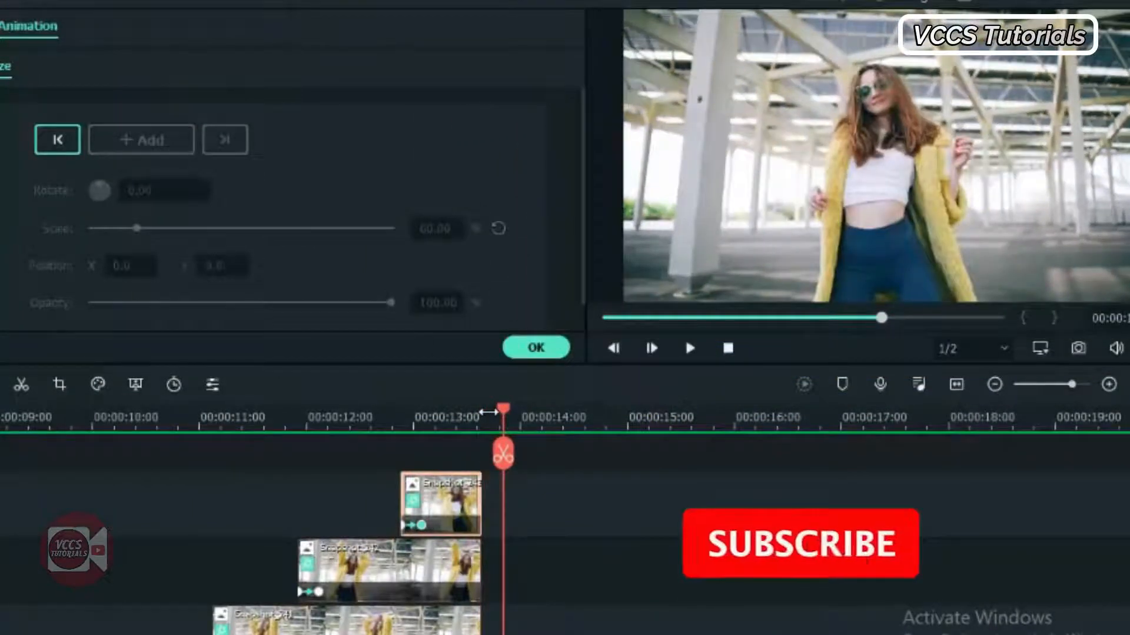
{"action": "left_click_drag", "start_coordinate": [507, 416], "coordinate": [547, 415]}
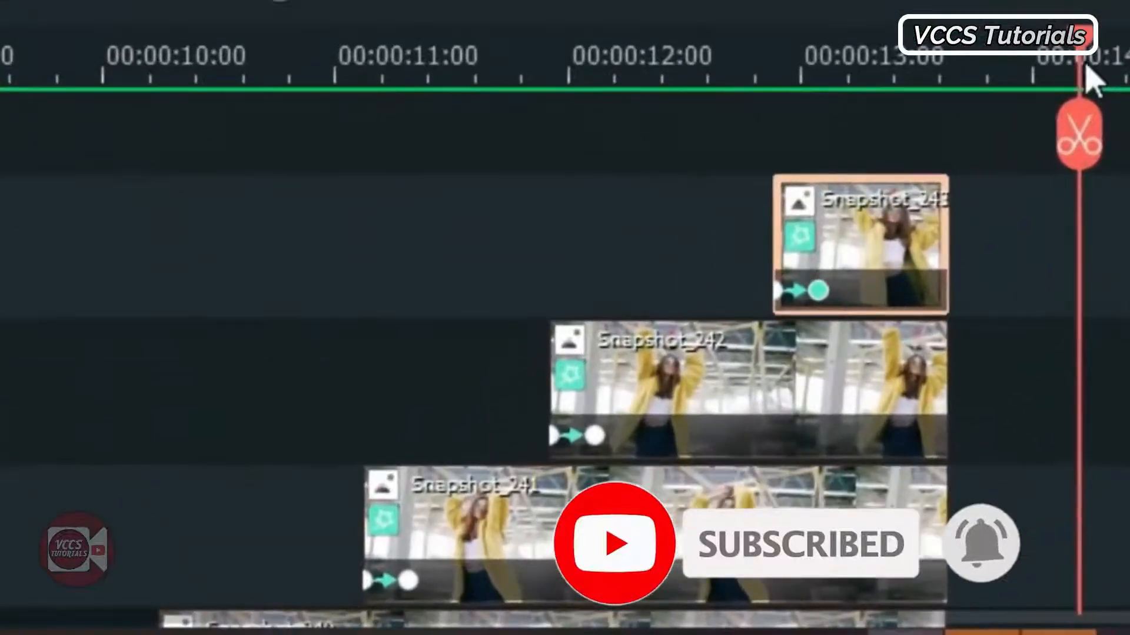
{"action": "scroll", "coordinate": [565, 388], "scroll_direction": "down", "scroll_amount": 6}
{"action": "scroll", "coordinate": [565, 388], "scroll_direction": "up", "scroll_amount": 4}
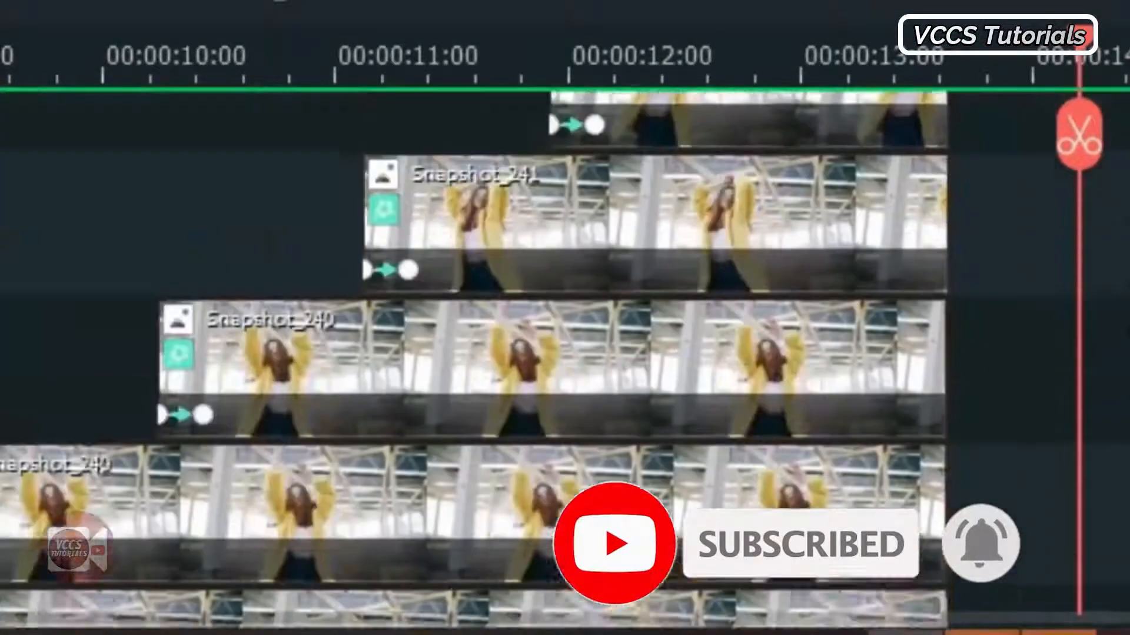
{"action": "scroll", "coordinate": [1071, 308], "scroll_direction": "up", "scroll_amount": 3}
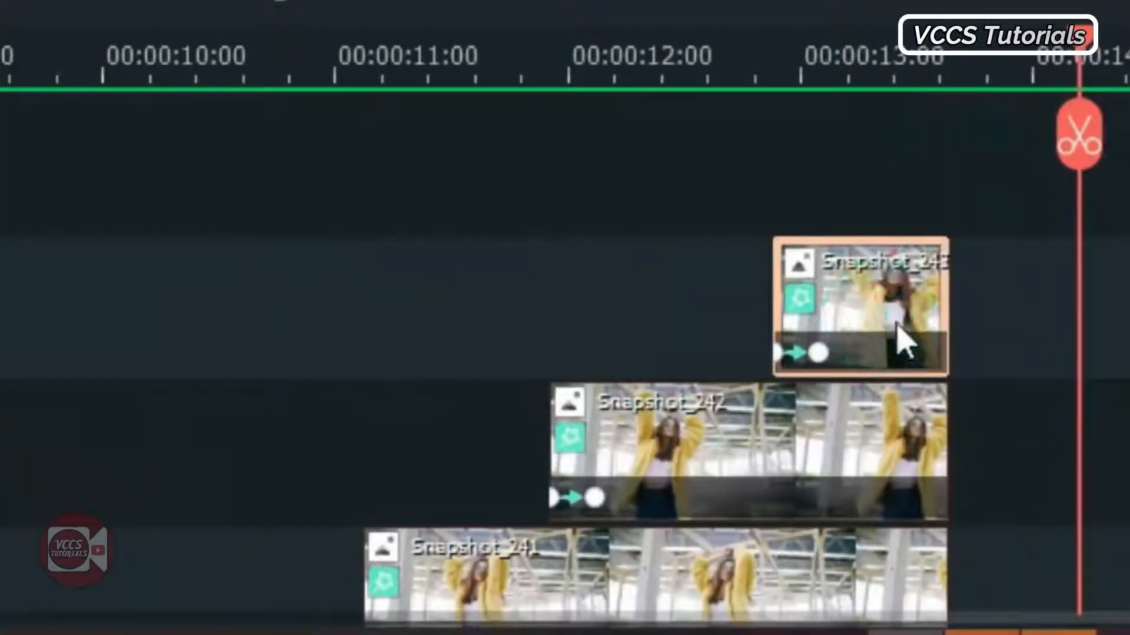
Step: Extend the end of Snapshot_243 to the playhead, just past the 14-second mark and beyond the other snapshots
{"action": "left_click_drag", "start_coordinate": [953, 322], "coordinate": [1083, 343]}
{"action": "scroll", "coordinate": [1118, 317], "scroll_direction": "down", "scroll_amount": 3}
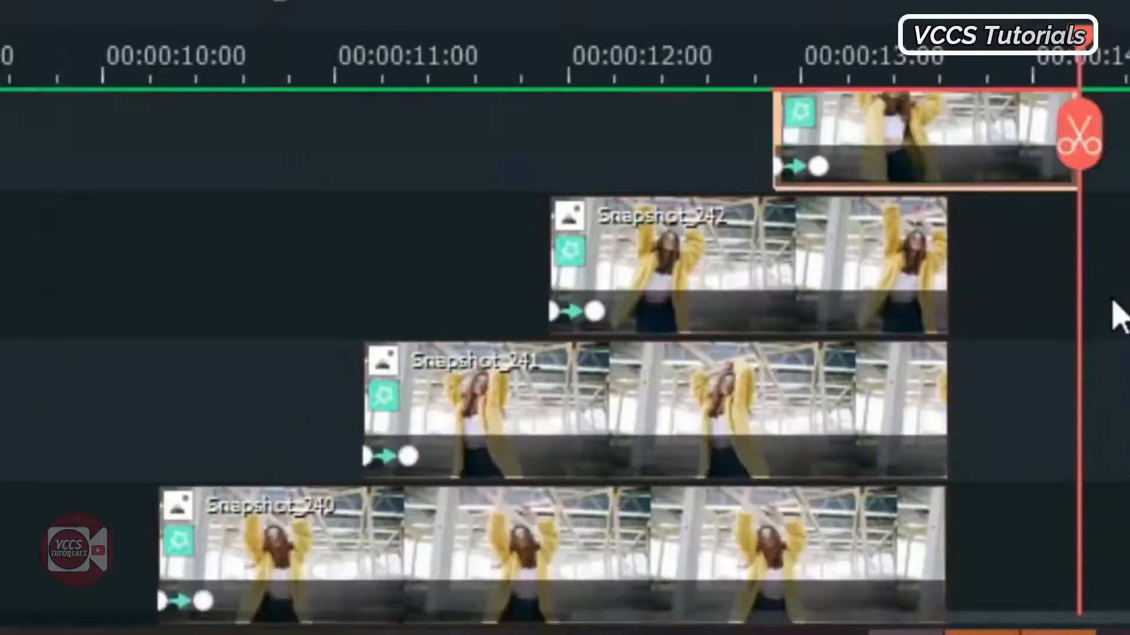
{"action": "scroll", "coordinate": [1118, 318], "scroll_direction": "up", "scroll_amount": 3}
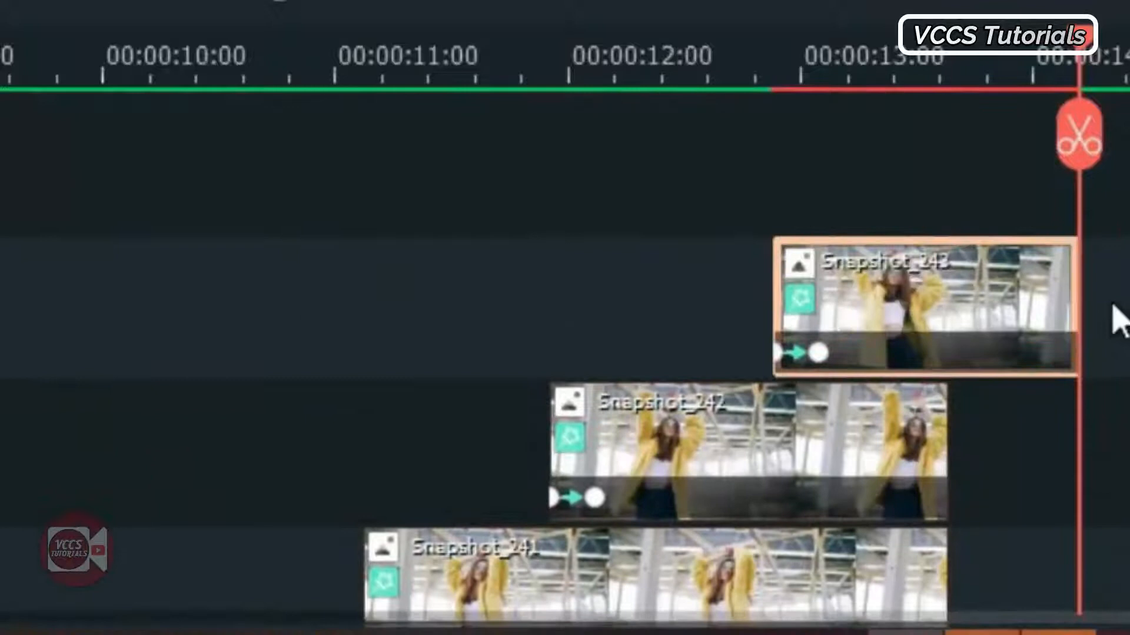
Step: Keyframe Snapshot_243 at the point where the other snapshots end, then reset its scale near the clip's end and play back the zoom
{"action": "left_click_drag", "start_coordinate": [1083, 52], "coordinate": [960, 61]}
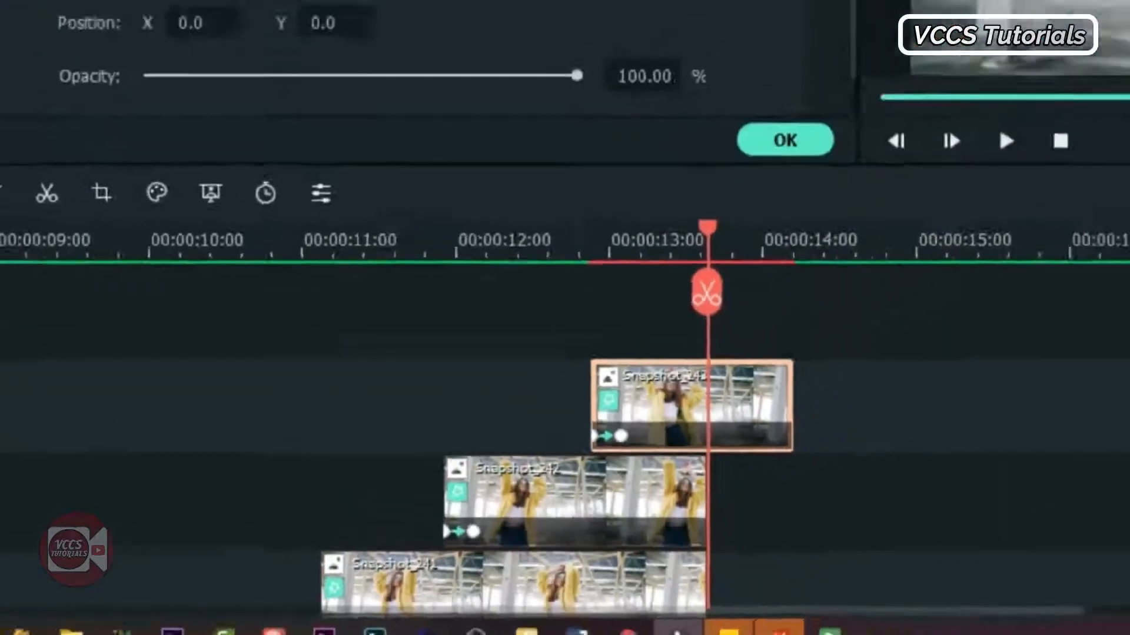
{"action": "left_click", "coordinate": [223, 142]}
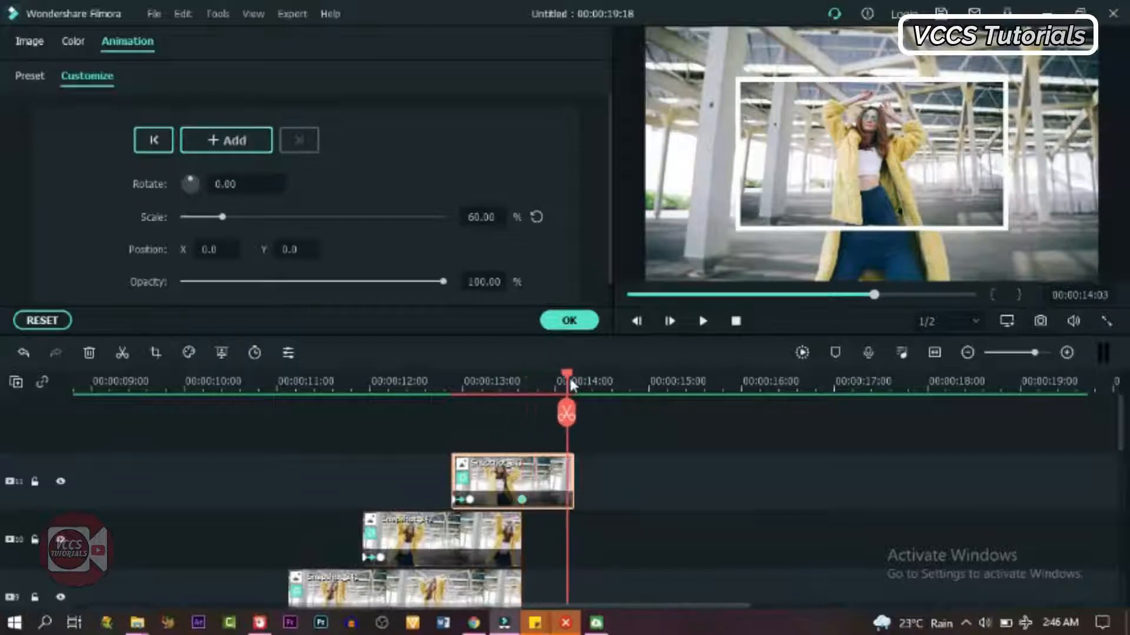
{"action": "left_click", "coordinate": [536, 218]}
{"action": "left_click", "coordinate": [702, 321]}
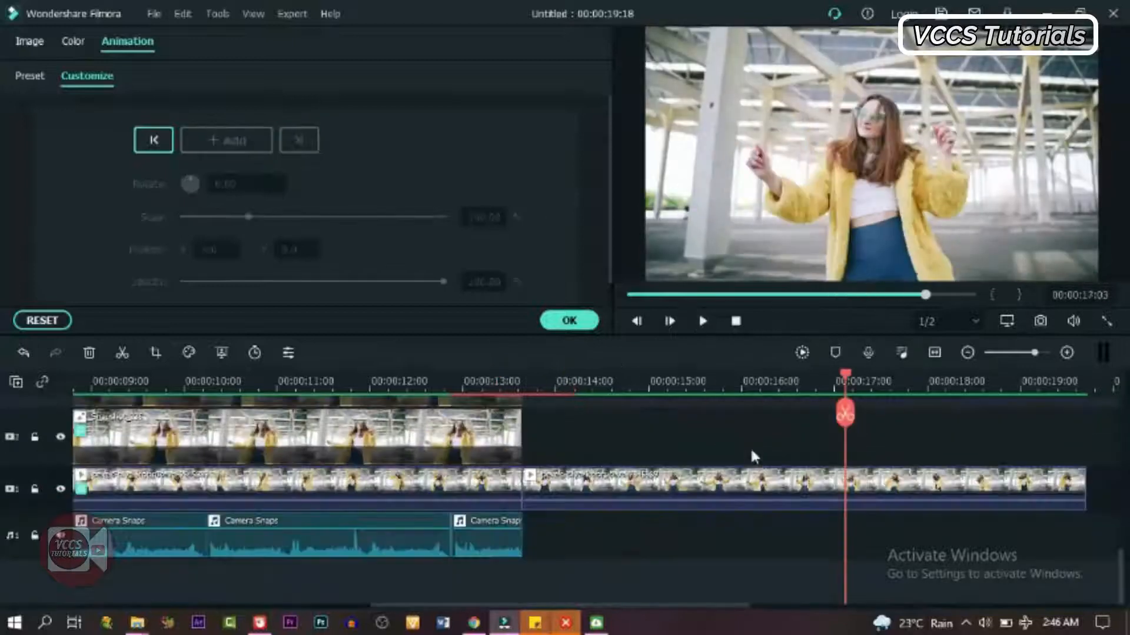
Step: Shift the last main-track video clip to the playhead and extend the blurred background clip to close the gap
{"action": "left_click", "coordinate": [579, 489]}
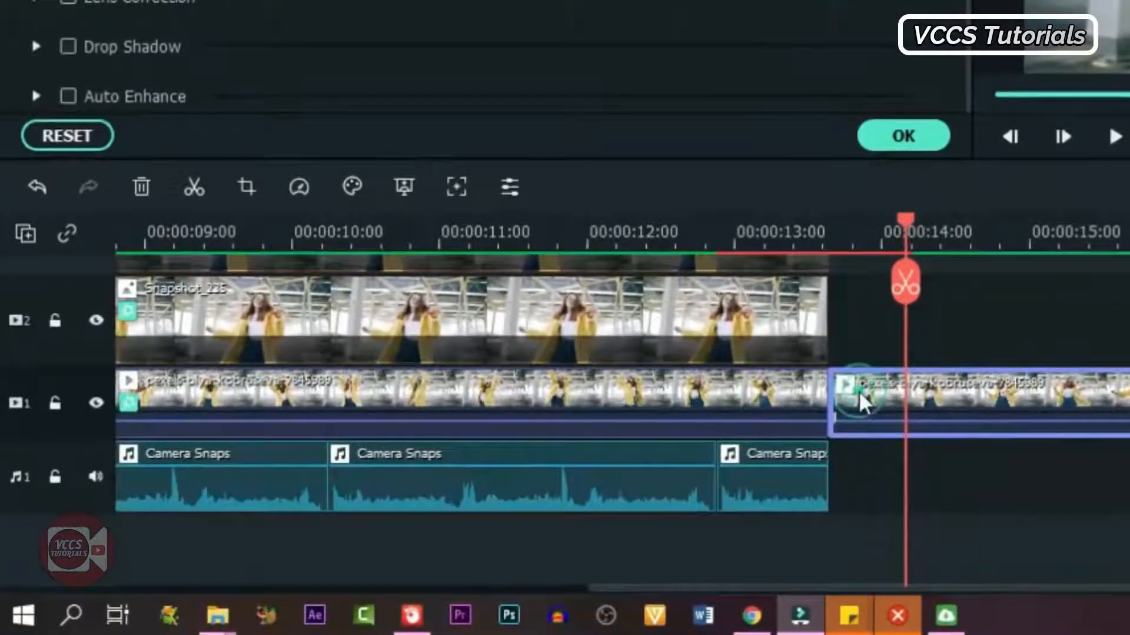
{"action": "left_click_drag", "start_coordinate": [862, 405], "coordinate": [948, 403]}
{"action": "left_click", "coordinate": [763, 410]}
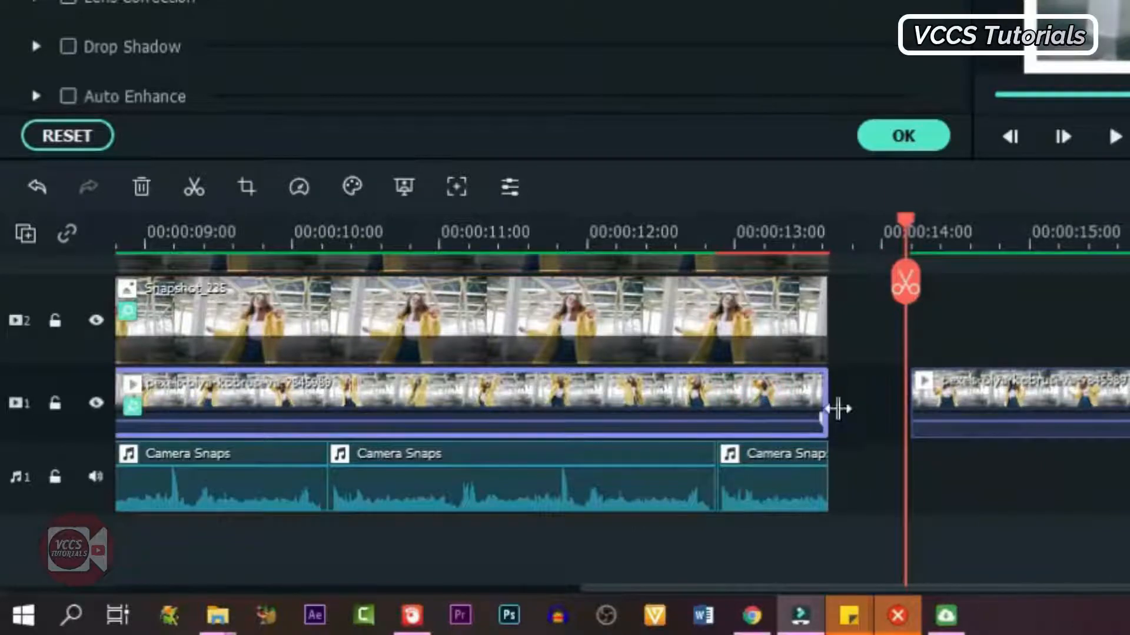
{"action": "left_click_drag", "start_coordinate": [827, 404], "coordinate": [911, 404]}
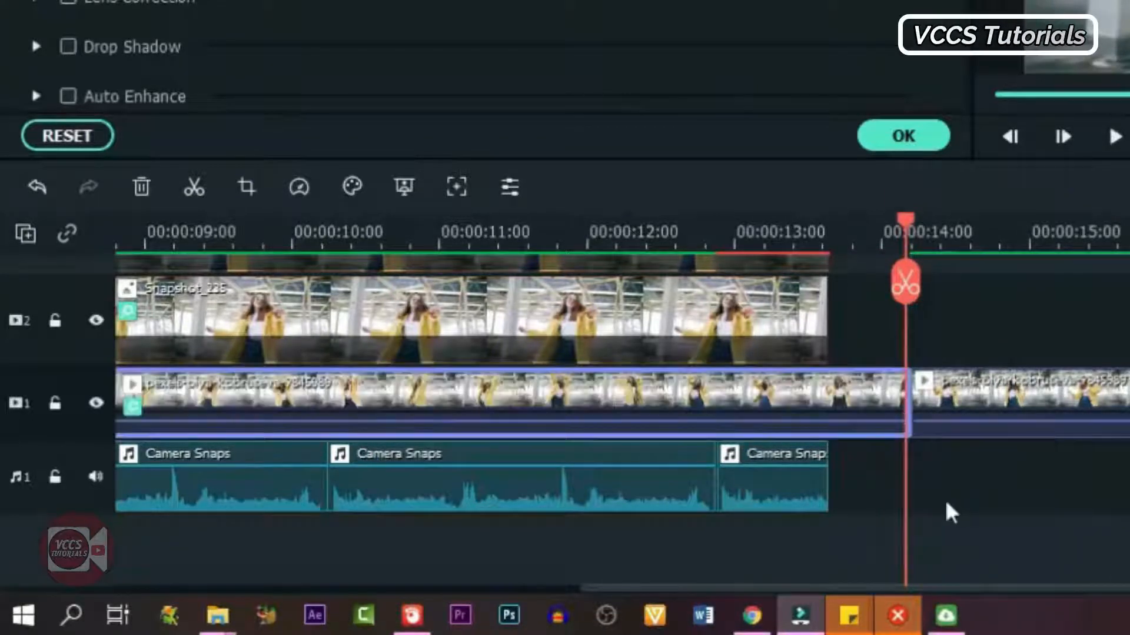
Step: Add the Flash transition at both cuts of the blurred background clip on the main video track
{"action": "left_click", "coordinate": [877, 214]}
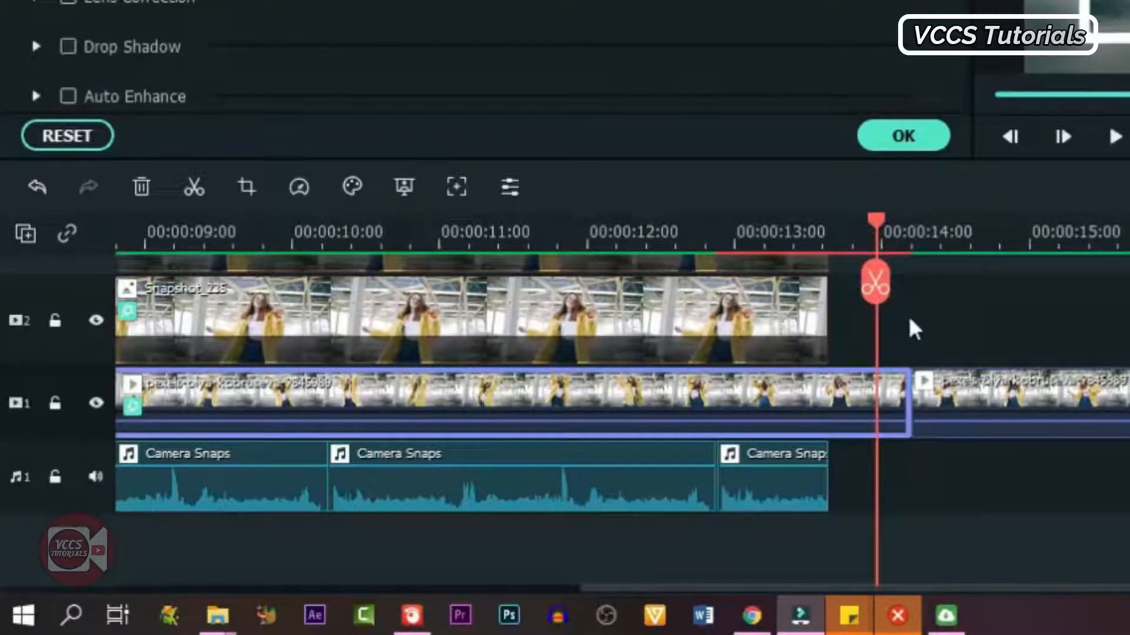
{"action": "left_click_drag", "start_coordinate": [1059, 242], "coordinate": [914, 256]}
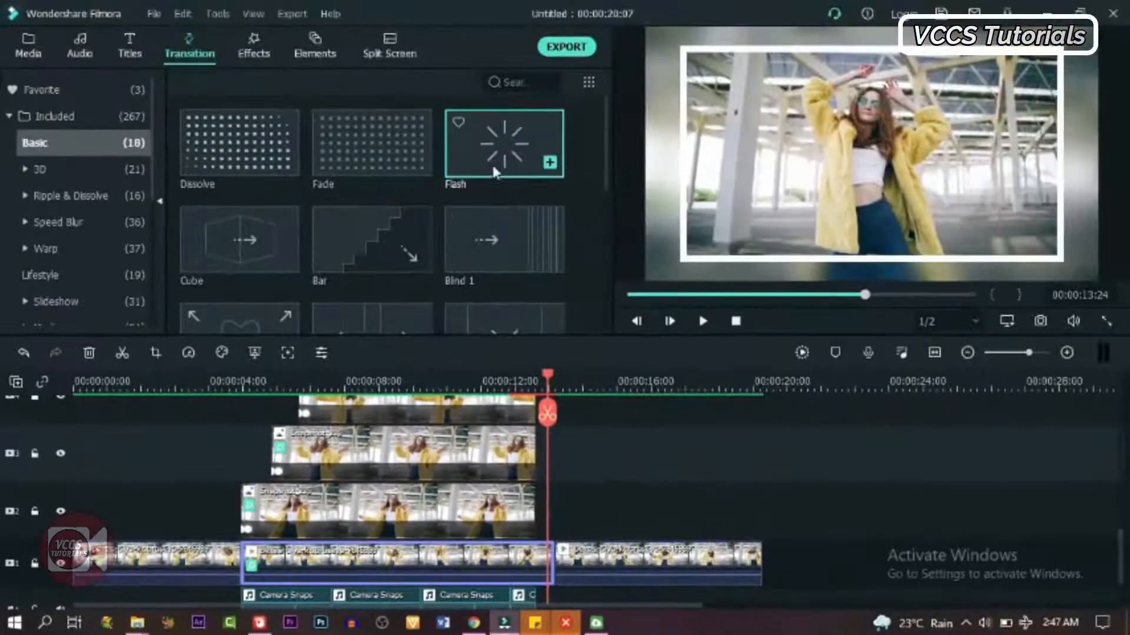
{"action": "left_click_drag", "start_coordinate": [476, 149], "coordinate": [246, 560]}
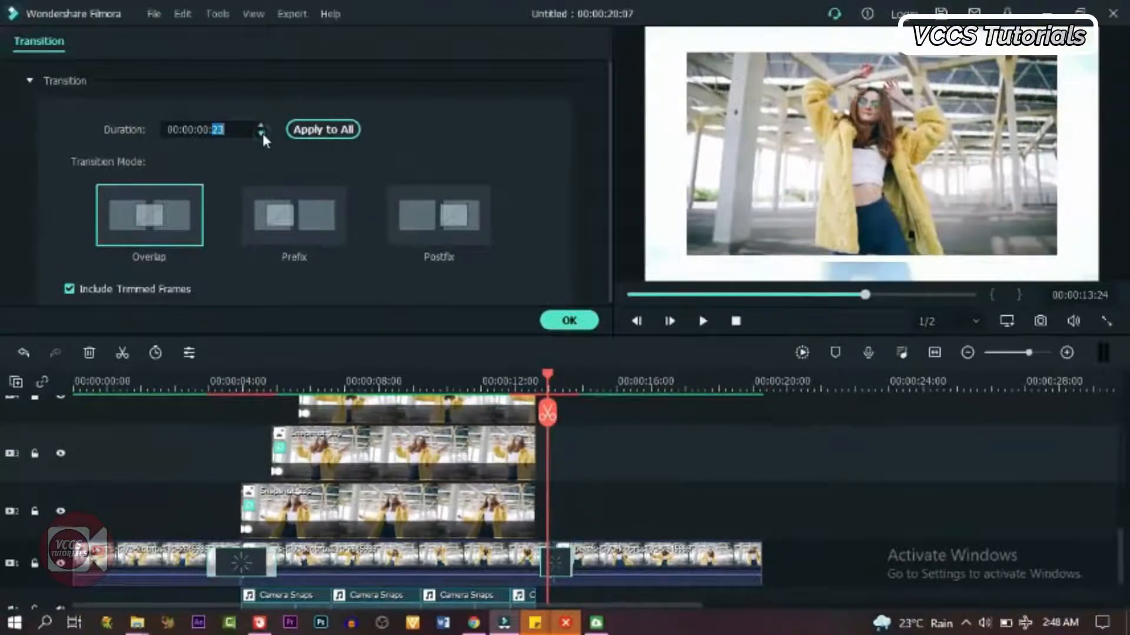
Step: Set the Flash transition's duration to 10 frames and apply it to all transitions
{"action": "left_click", "coordinate": [261, 134]}
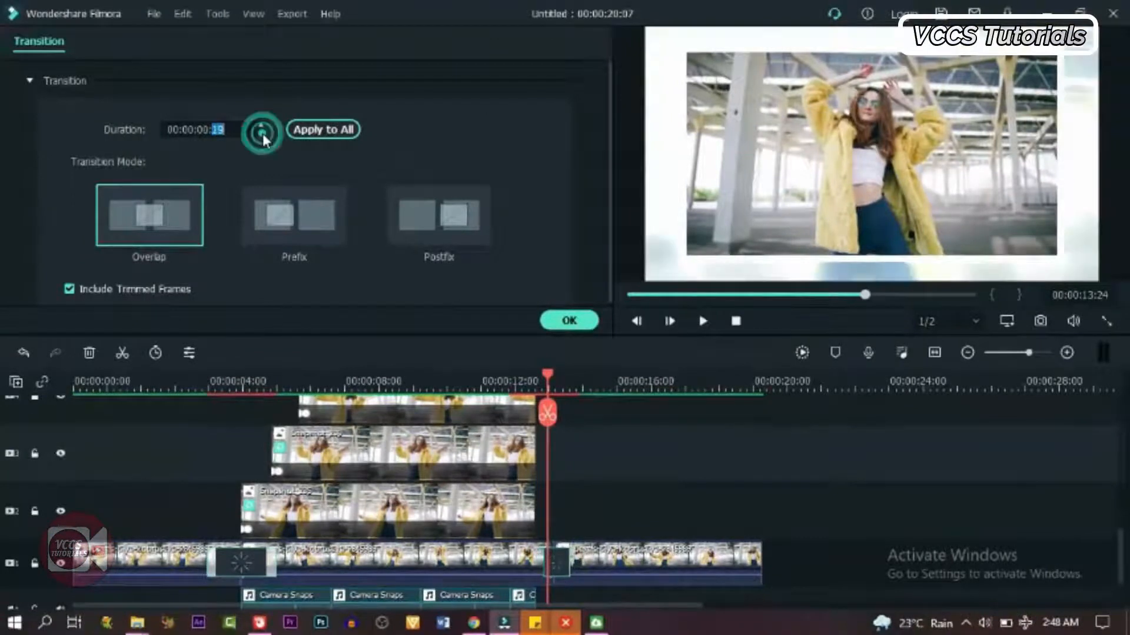
{"action": "left_click", "coordinate": [261, 134]}
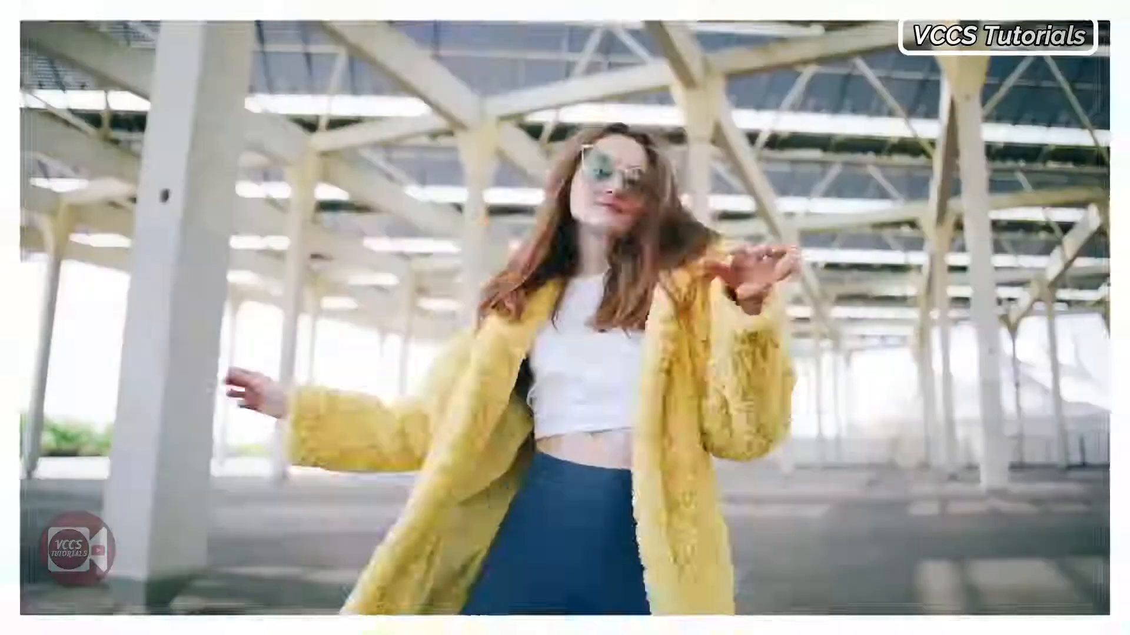
{"action": "left_click", "coordinate": [262, 134]}
{"action": "left_click", "coordinate": [262, 134]}
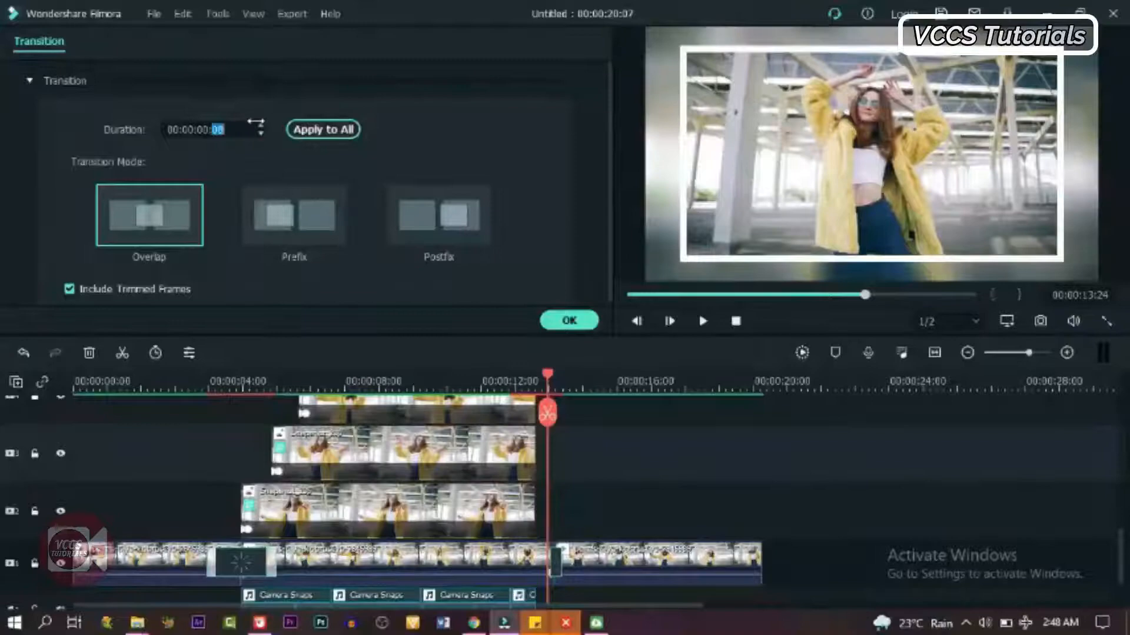
{"action": "left_click", "coordinate": [261, 125]}
{"action": "left_click", "coordinate": [261, 126]}
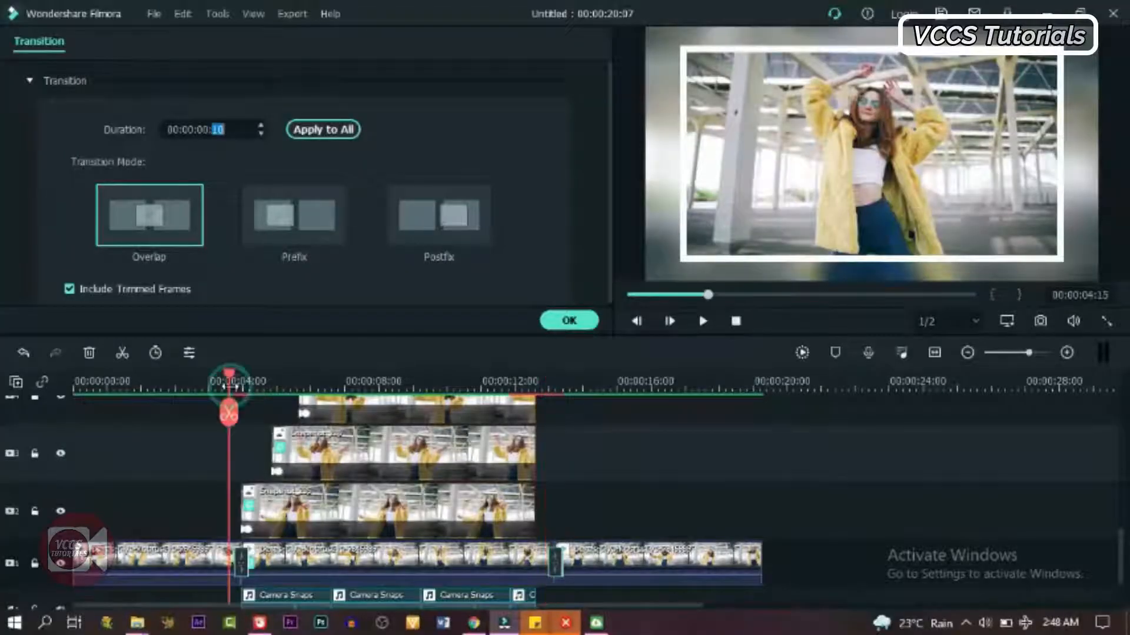
Step: Close the transition settings and play back the whole video from the start to review the effect
{"action": "left_click", "coordinate": [704, 322]}
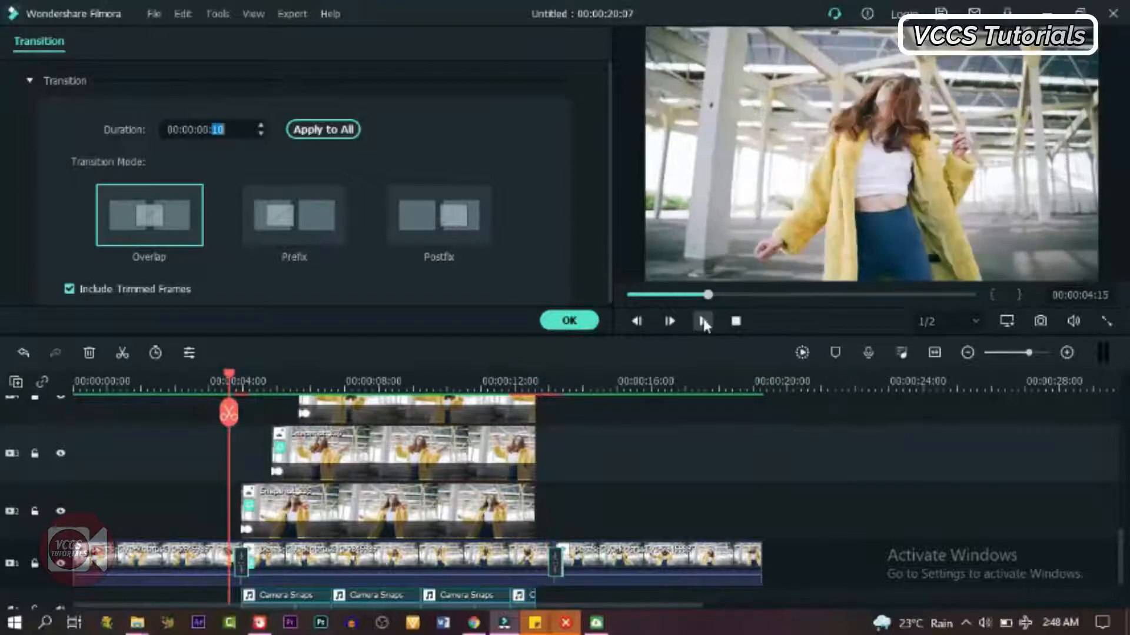
{"action": "left_click", "coordinate": [583, 319]}
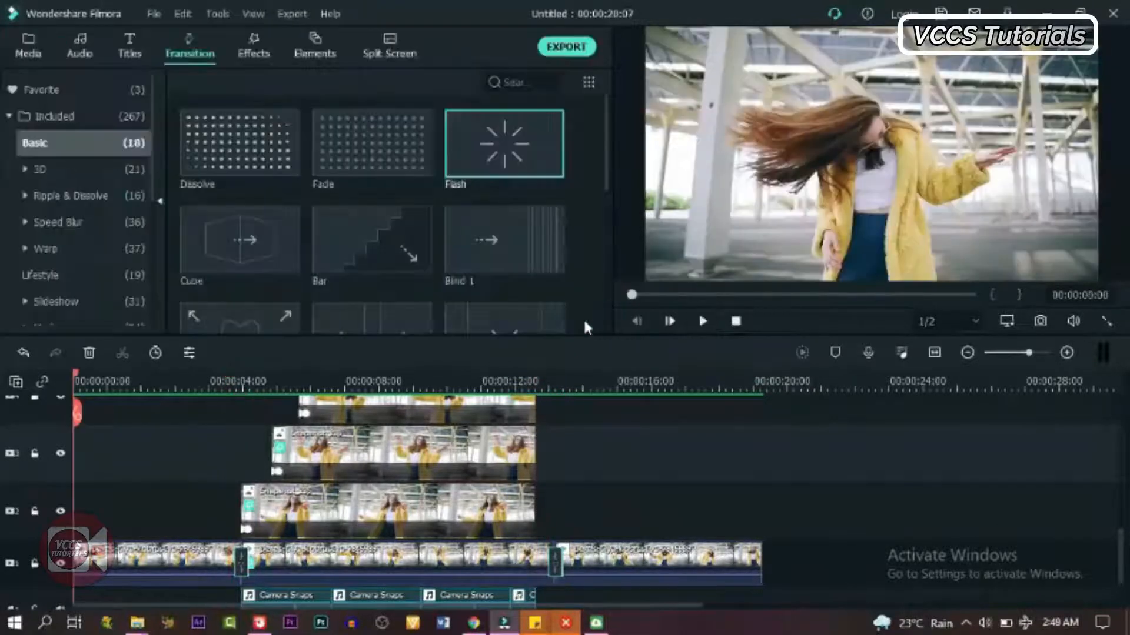
{"action": "left_click", "coordinate": [704, 322]}
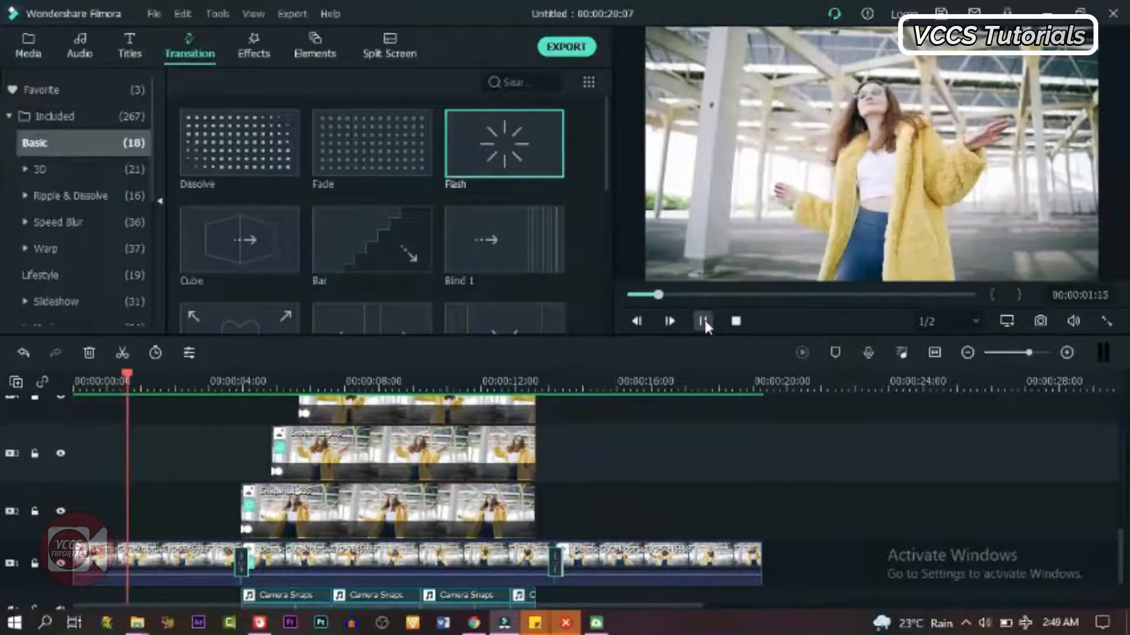